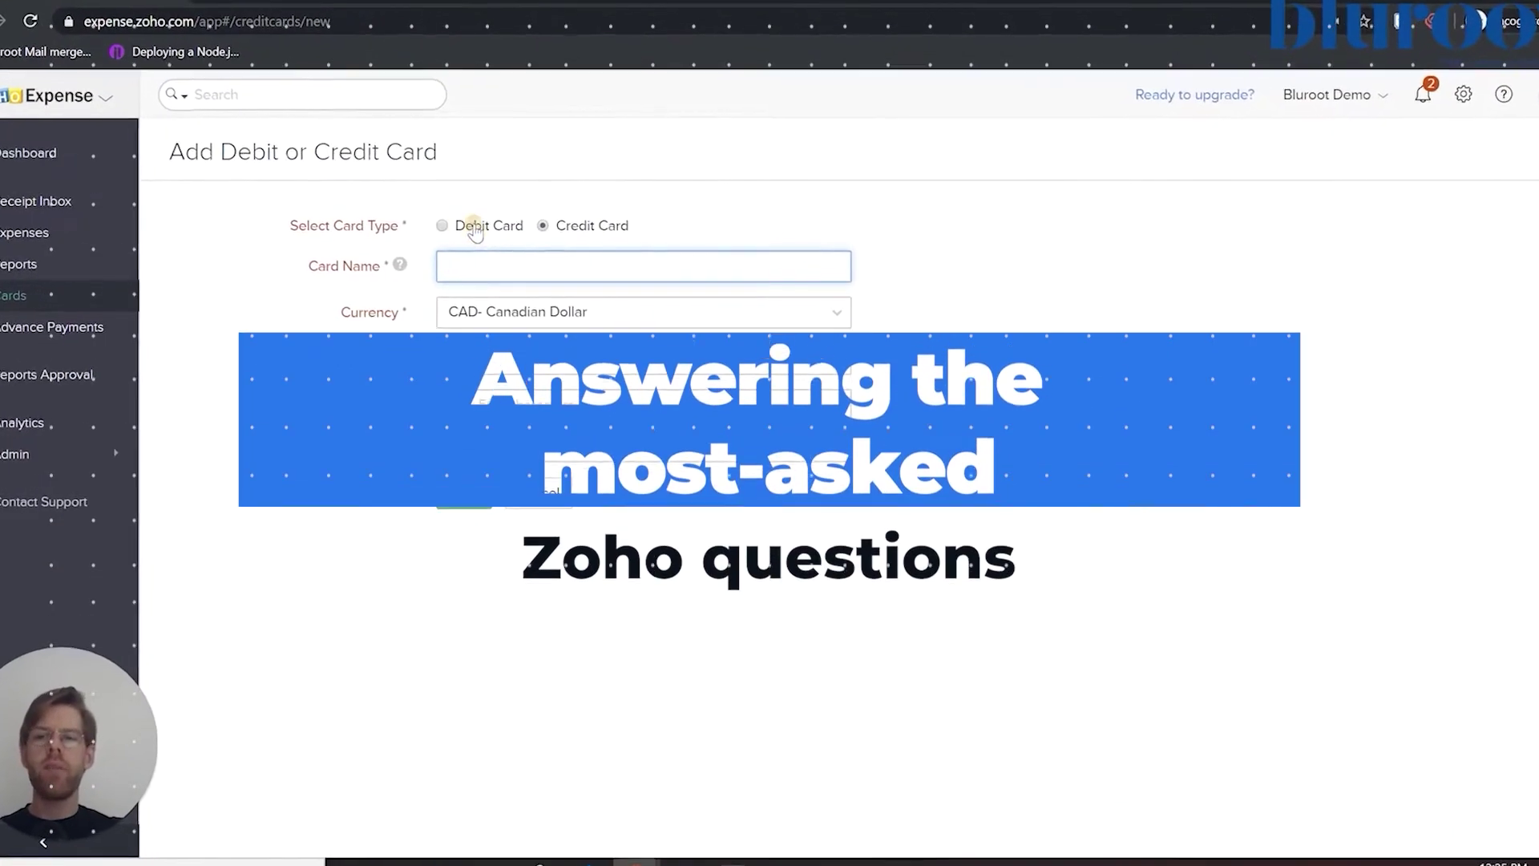
Switch from the home dashboard to the Deals module's stage view
{"action": "left_click", "coordinate": [472, 203]}
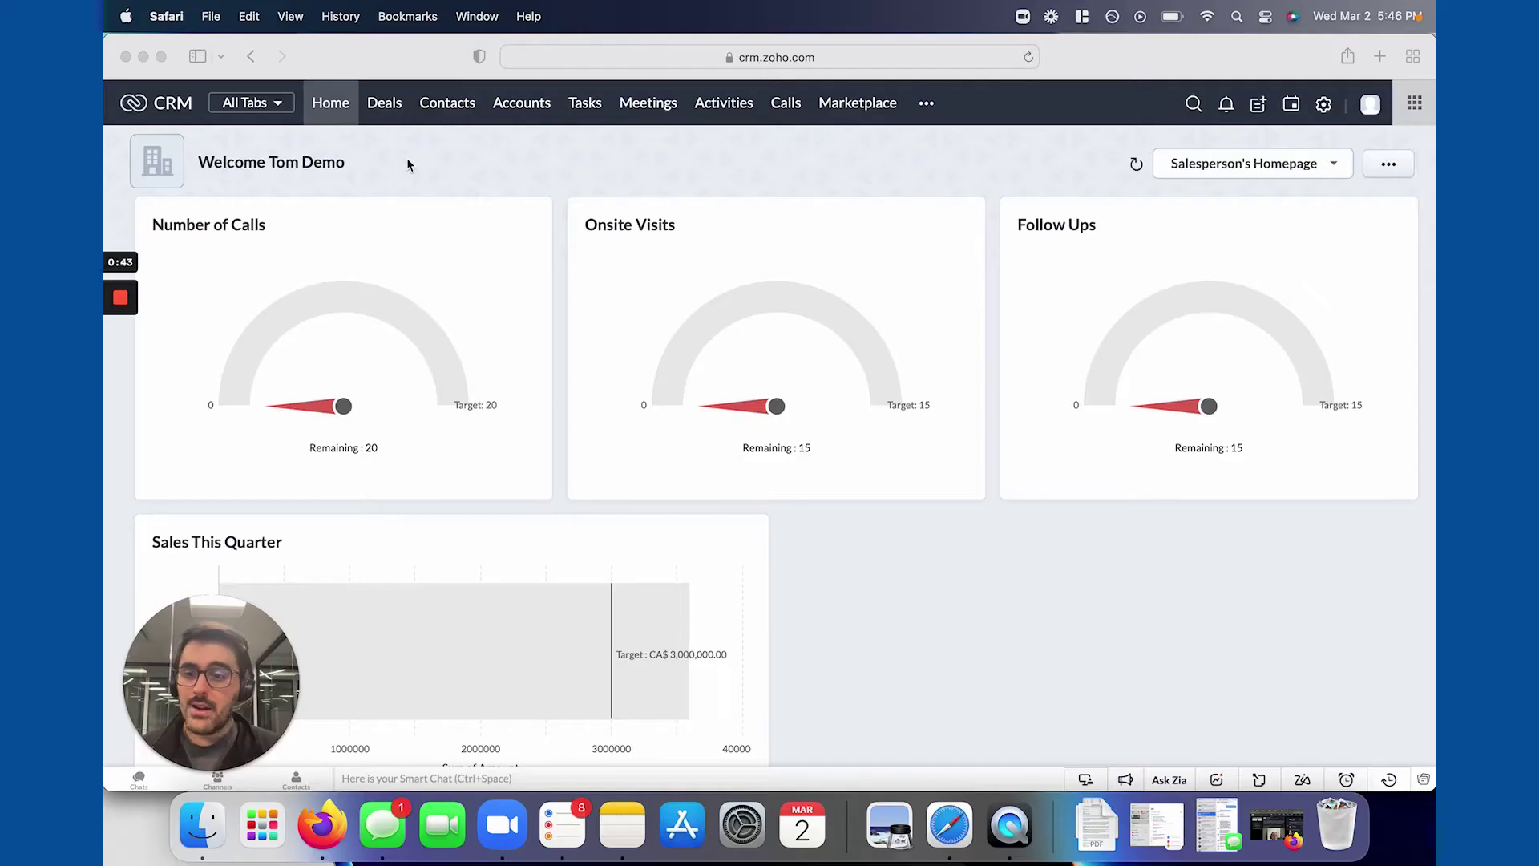
Look through the saved view lists of the Deals and Contacts modules
{"action": "left_click", "coordinate": [384, 106]}
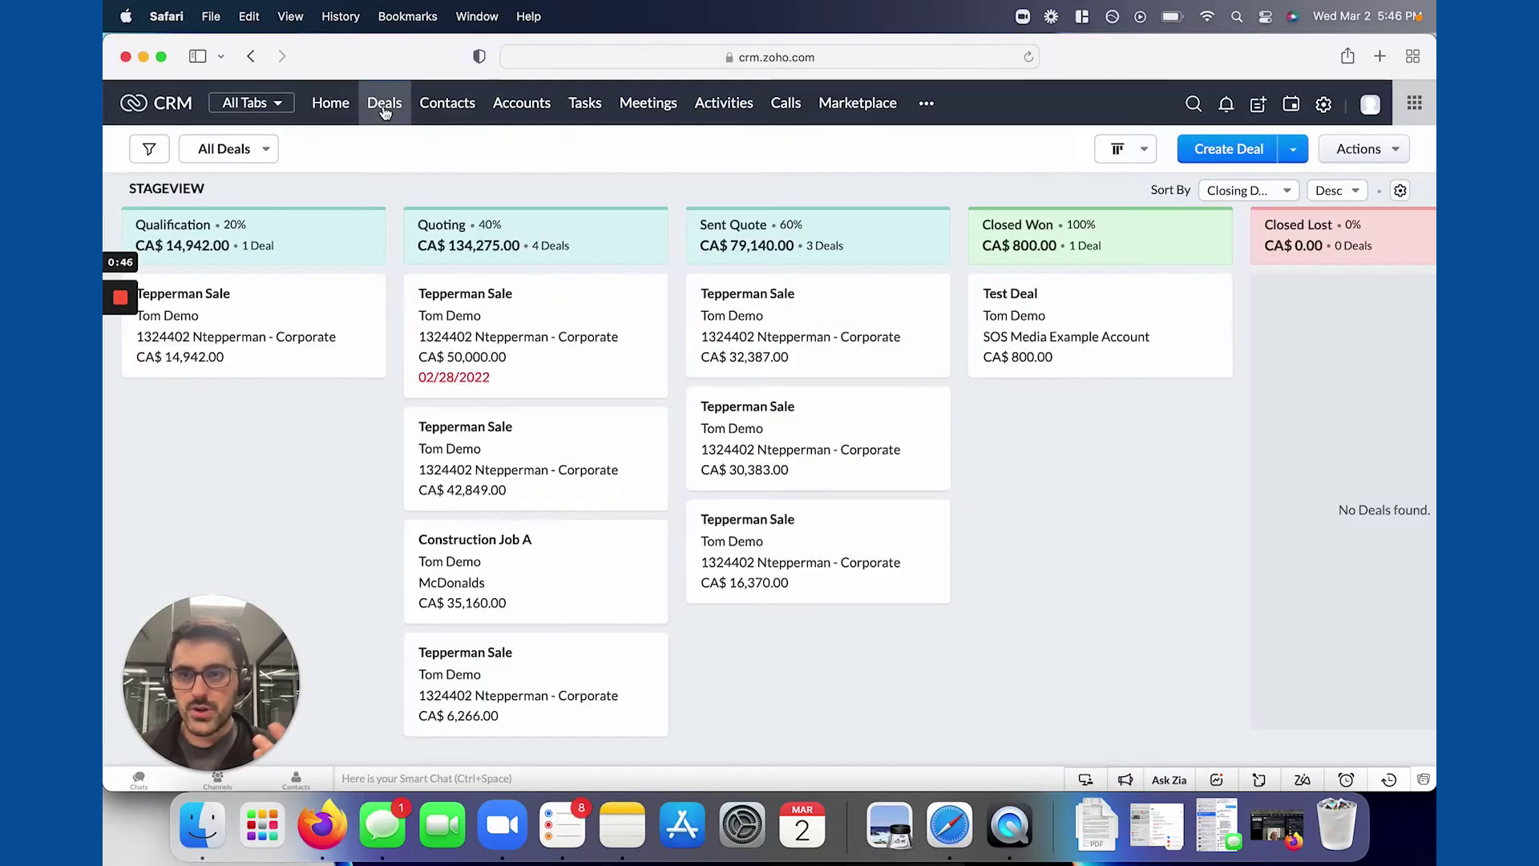
{"action": "left_click", "coordinate": [265, 150]}
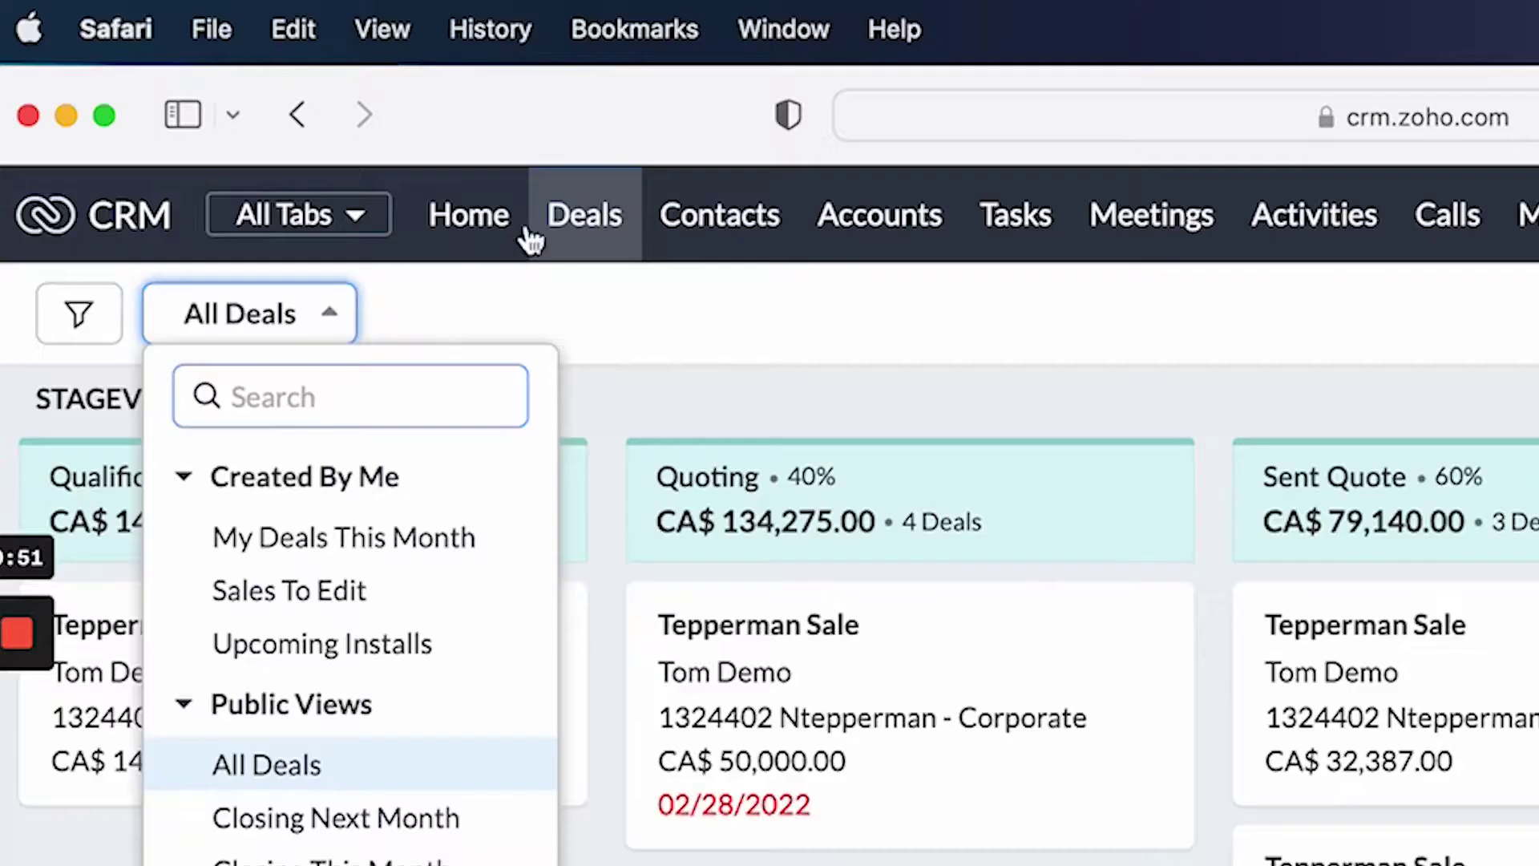
{"action": "left_click", "coordinate": [448, 109]}
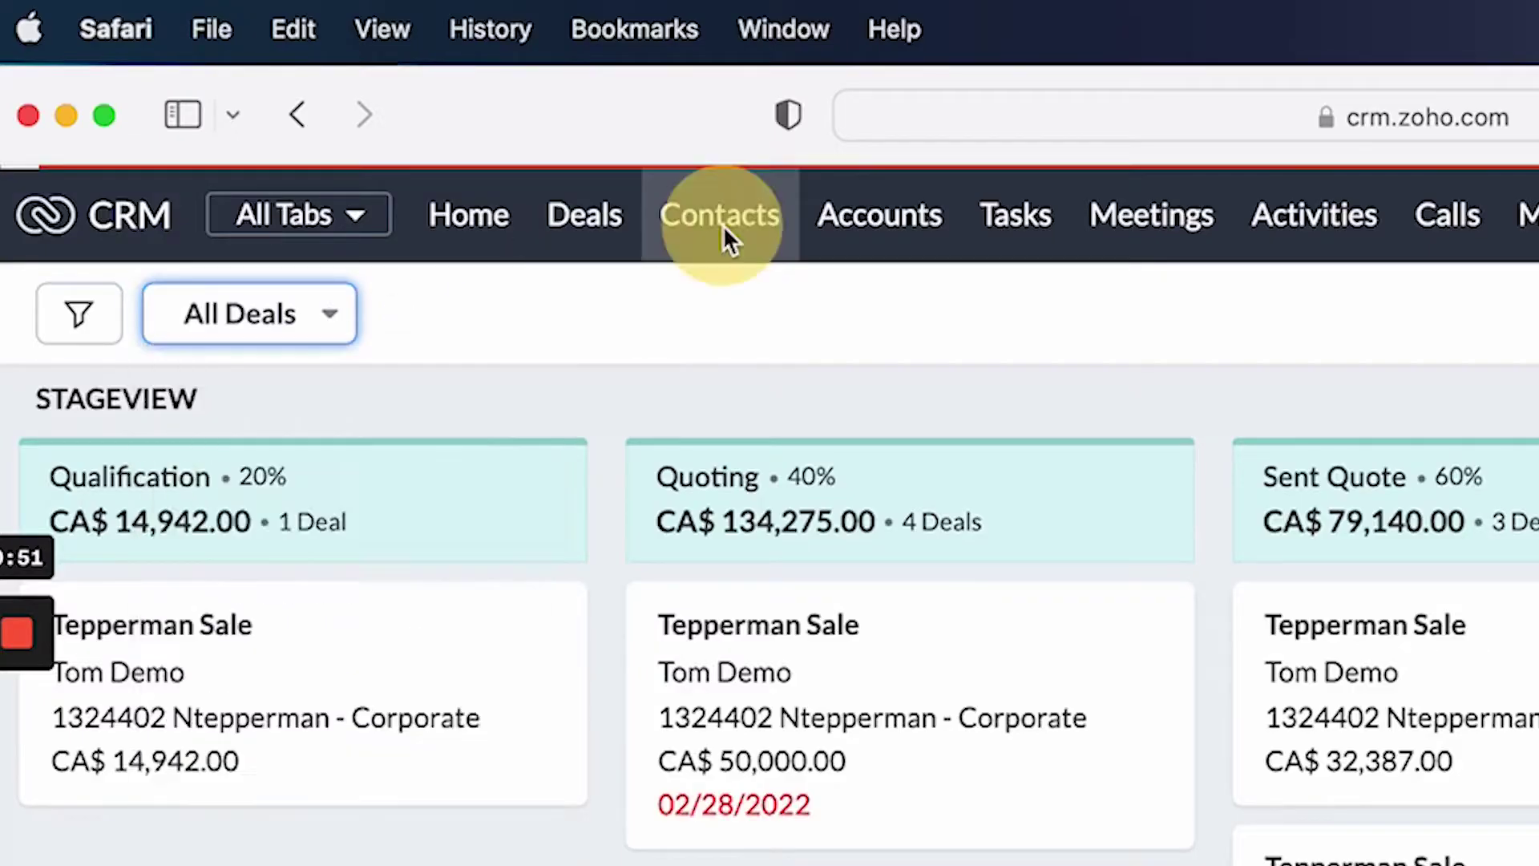
{"action": "left_click", "coordinate": [262, 152]}
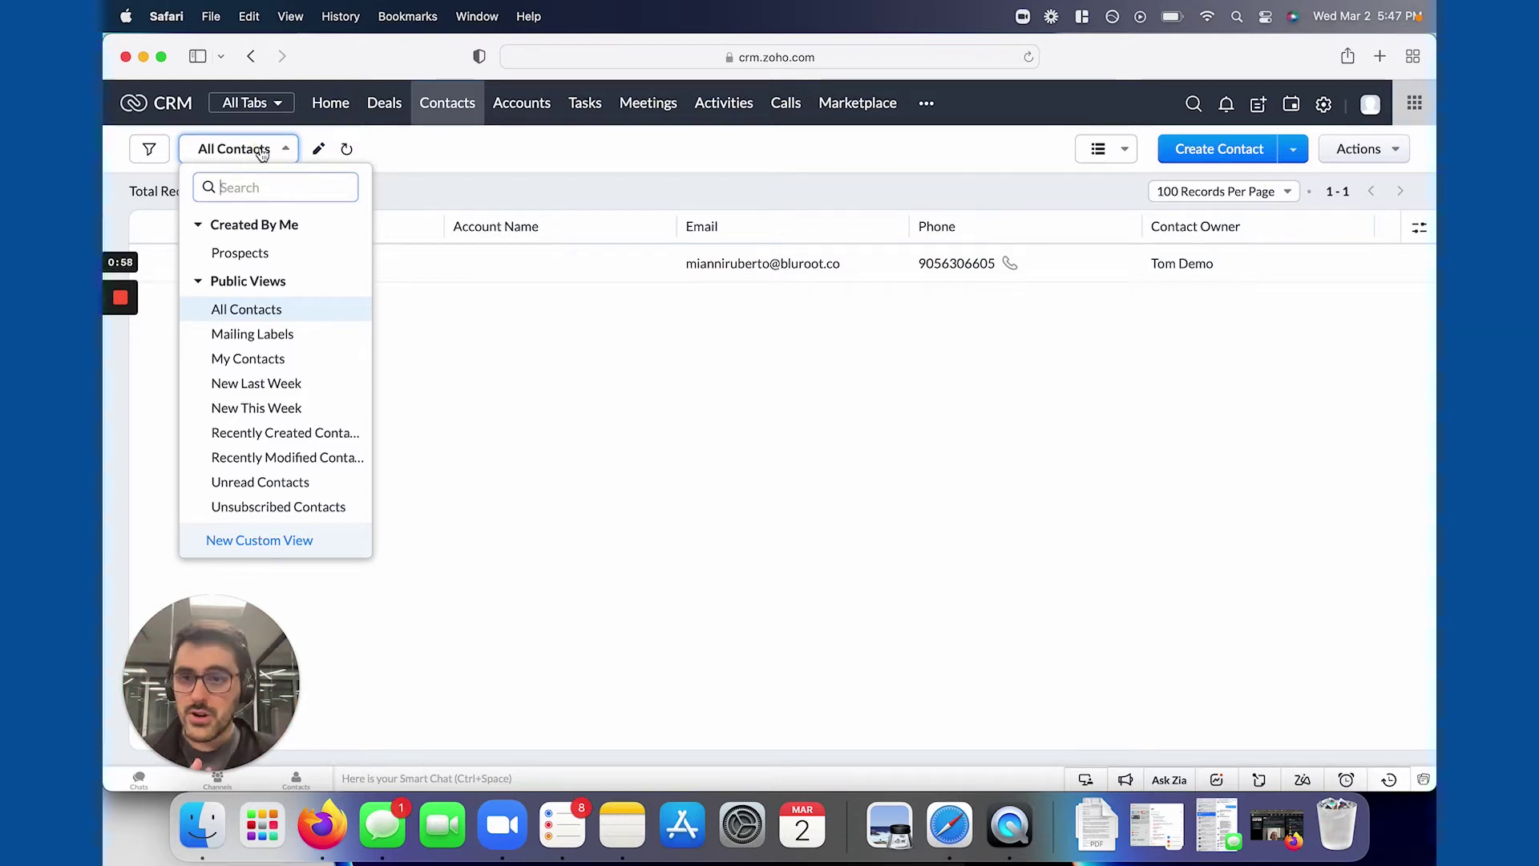
{"action": "left_click", "coordinate": [390, 106]}
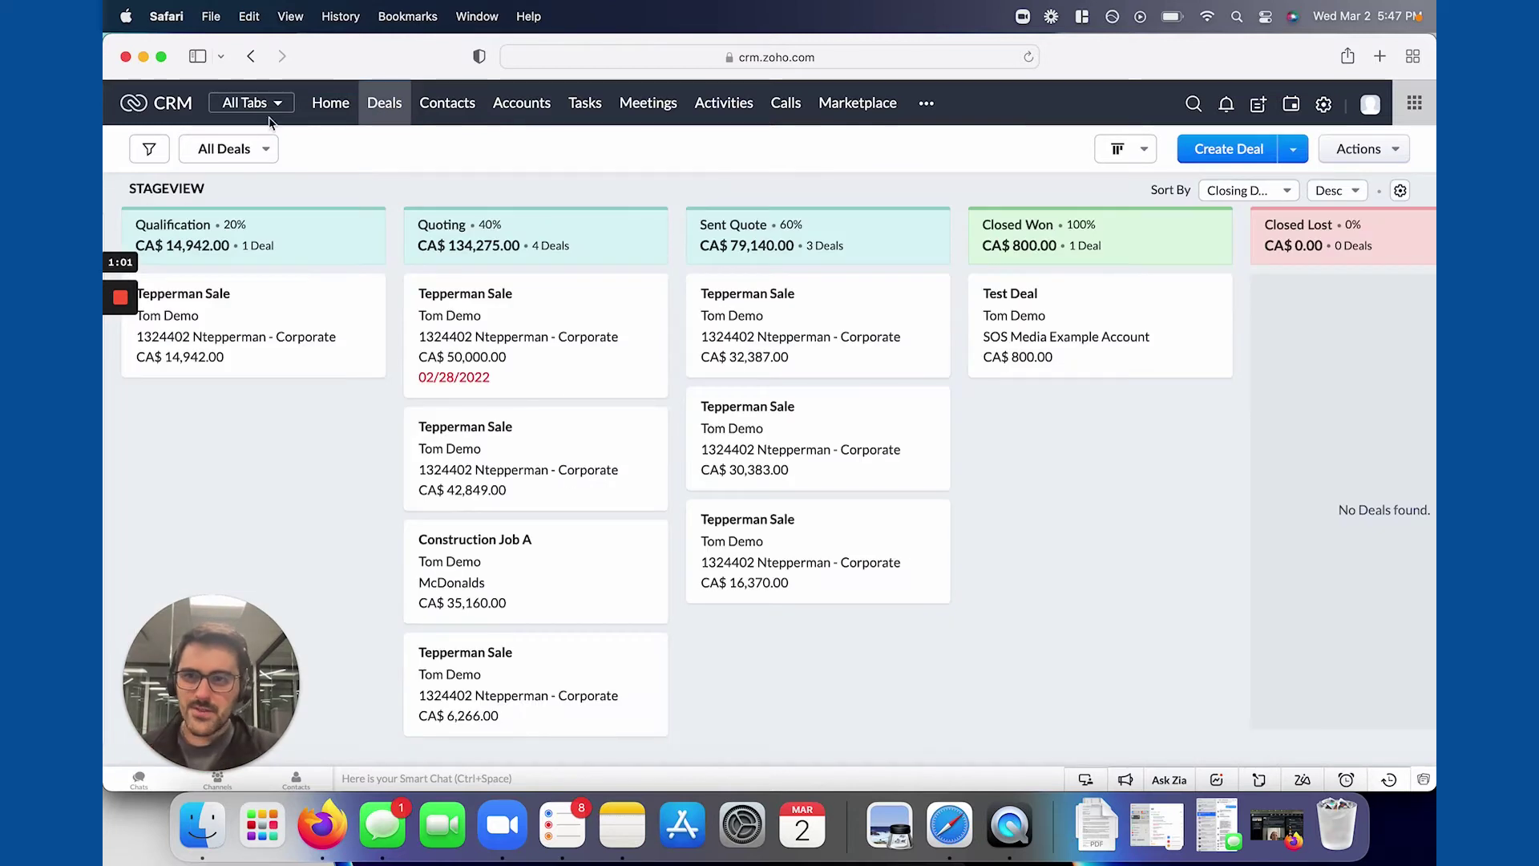
Switch Deals to the Closing Next Month view and star it as a favourite
{"action": "left_click", "coordinate": [231, 155]}
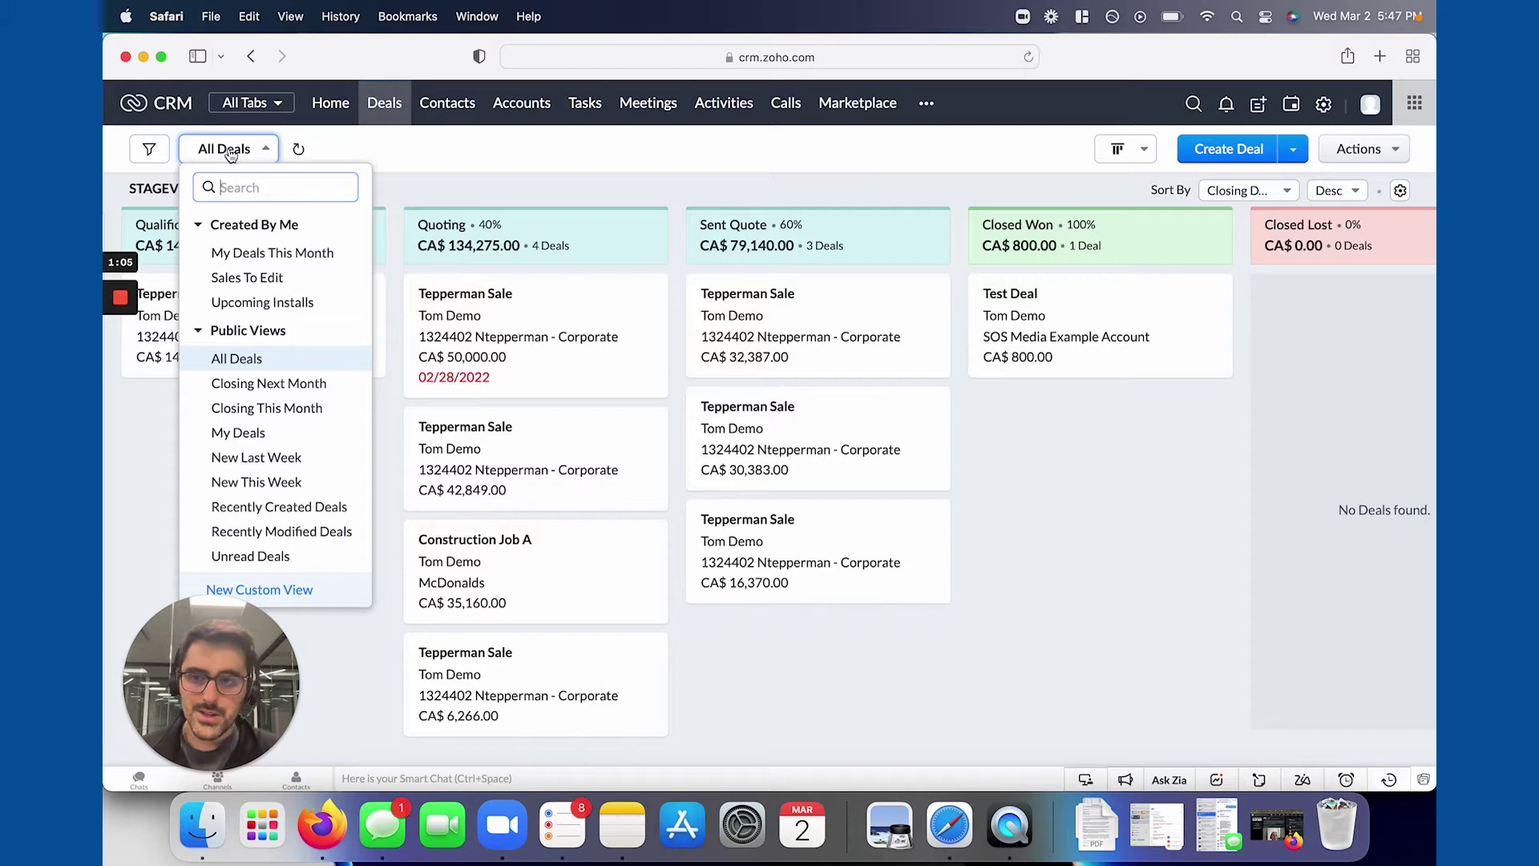
{"action": "left_click", "coordinate": [237, 384]}
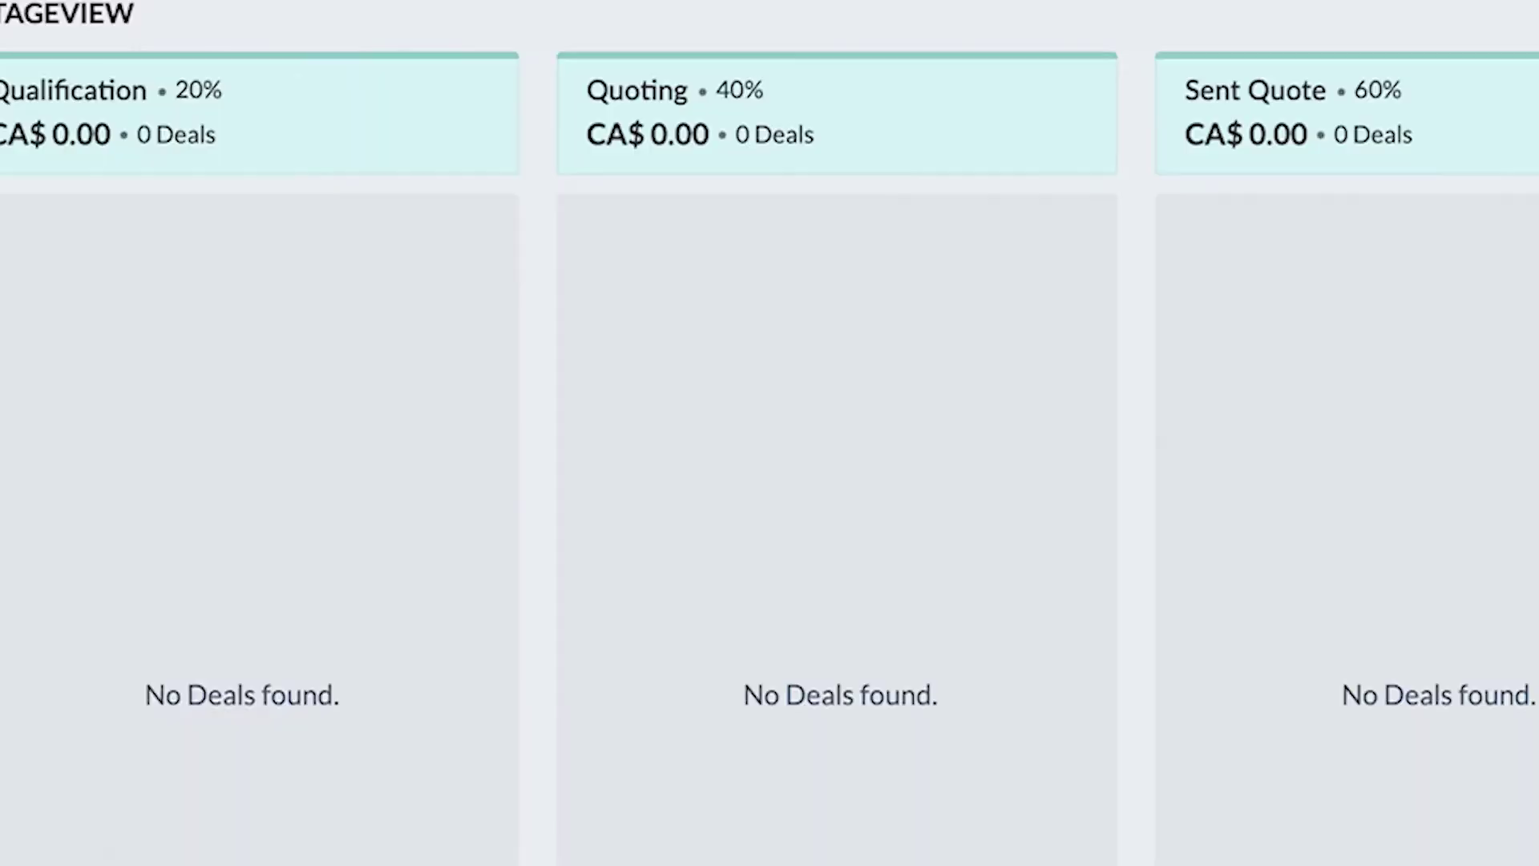
{"action": "left_click", "coordinate": [257, 148]}
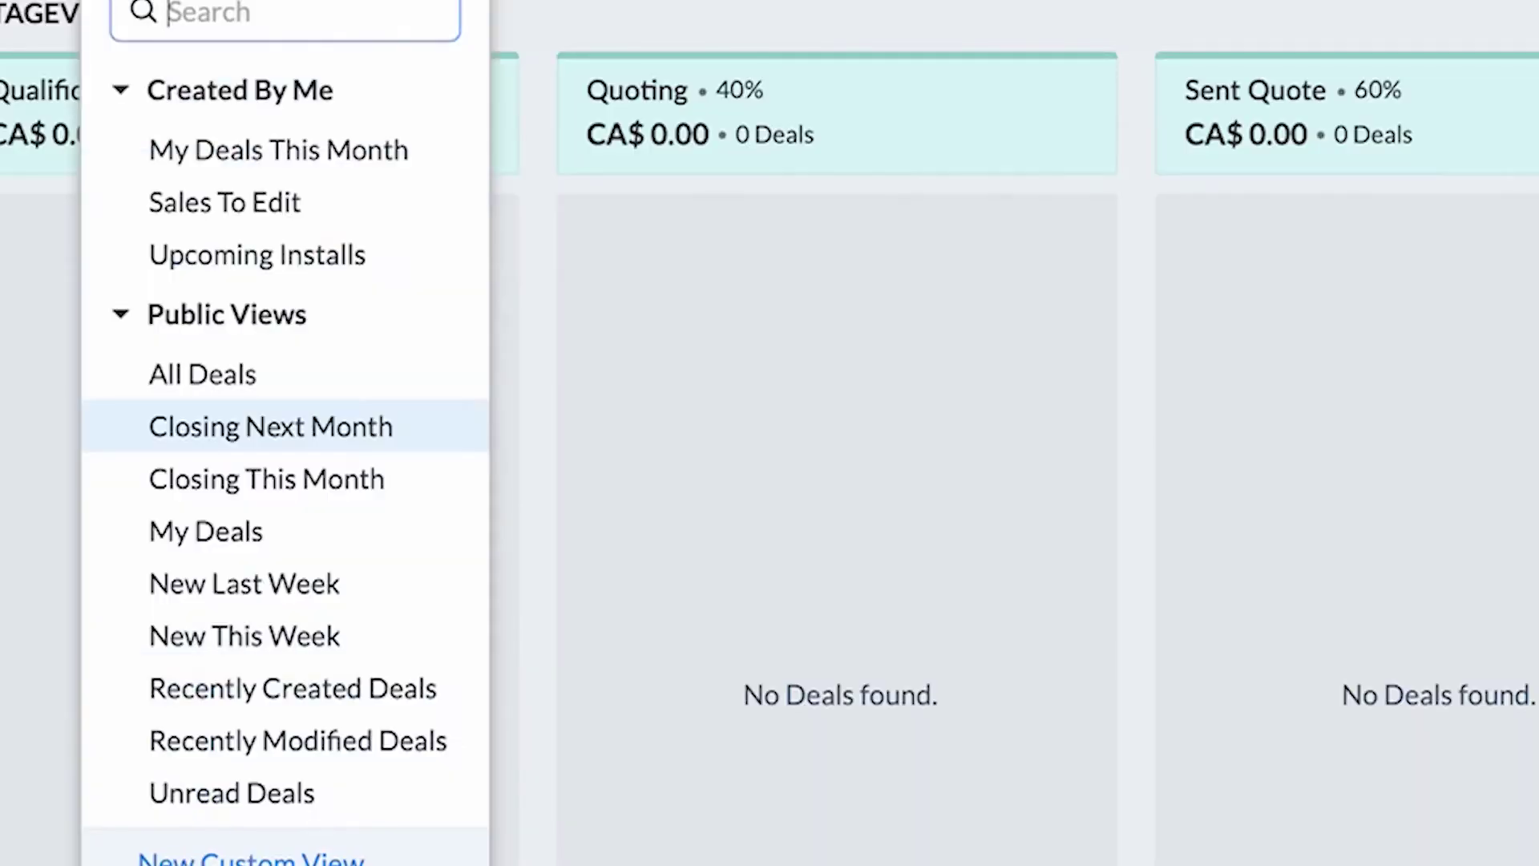
{"action": "left_click", "coordinate": [118, 431]}
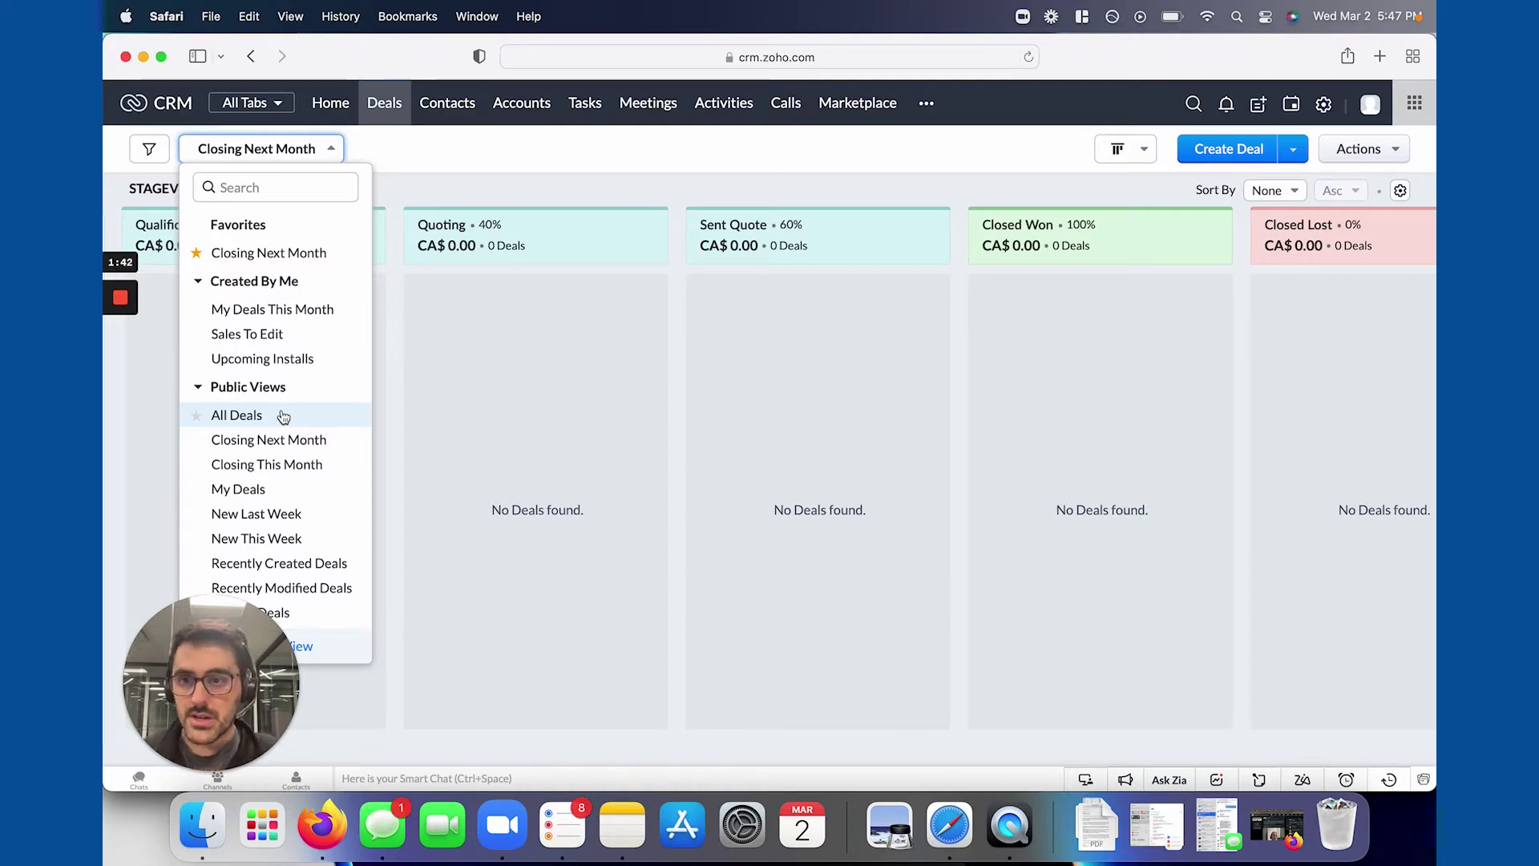
Start a new custom Deals view named 'This is a test View'
{"action": "left_click_drag", "start_coordinate": [233, 668], "coordinate": [633, 727]}
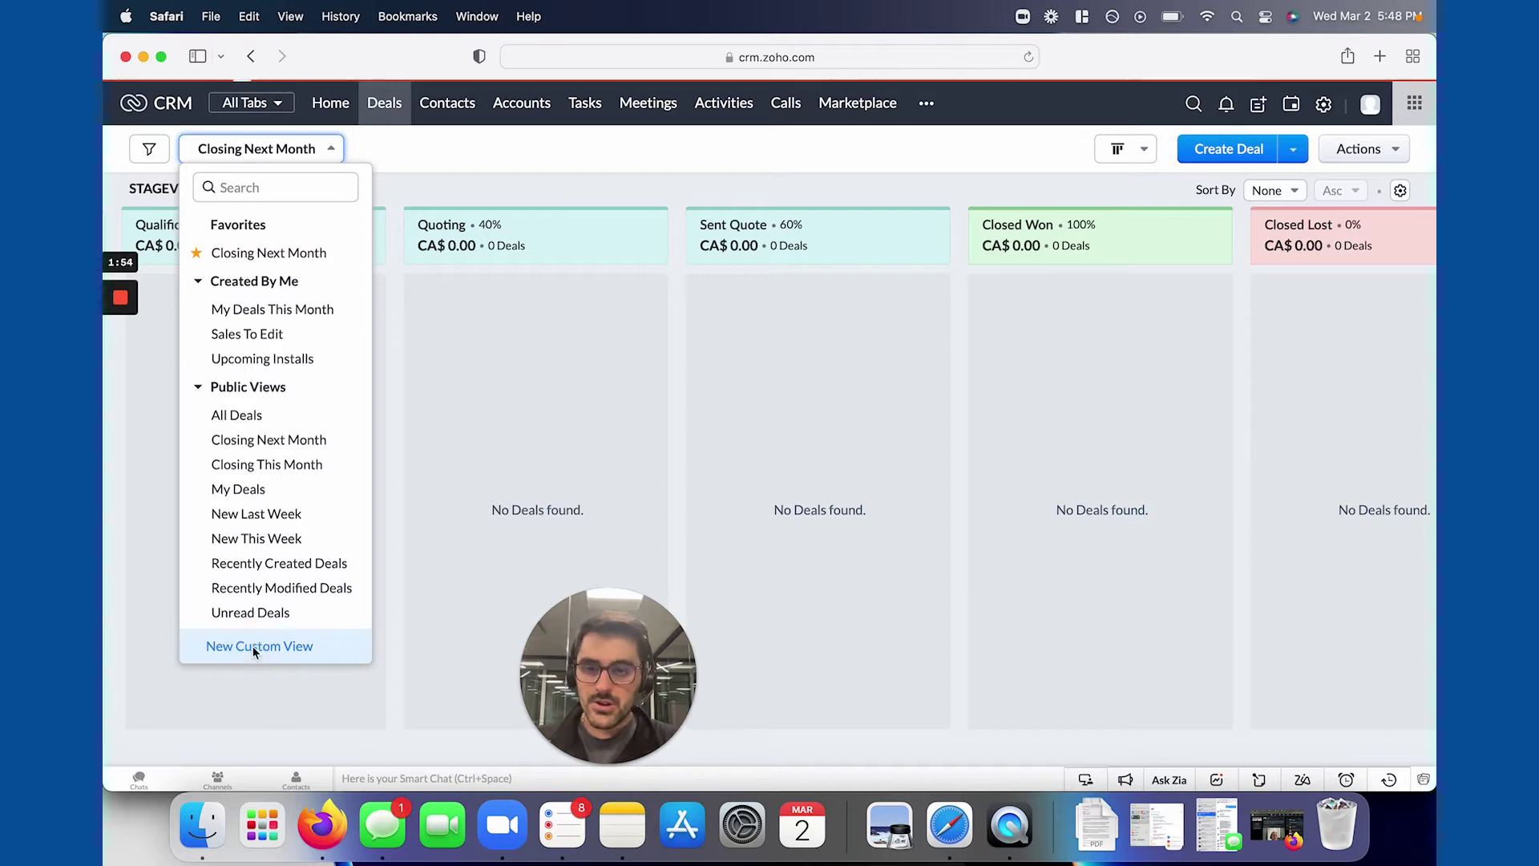
{"action": "left_click", "coordinate": [254, 650]}
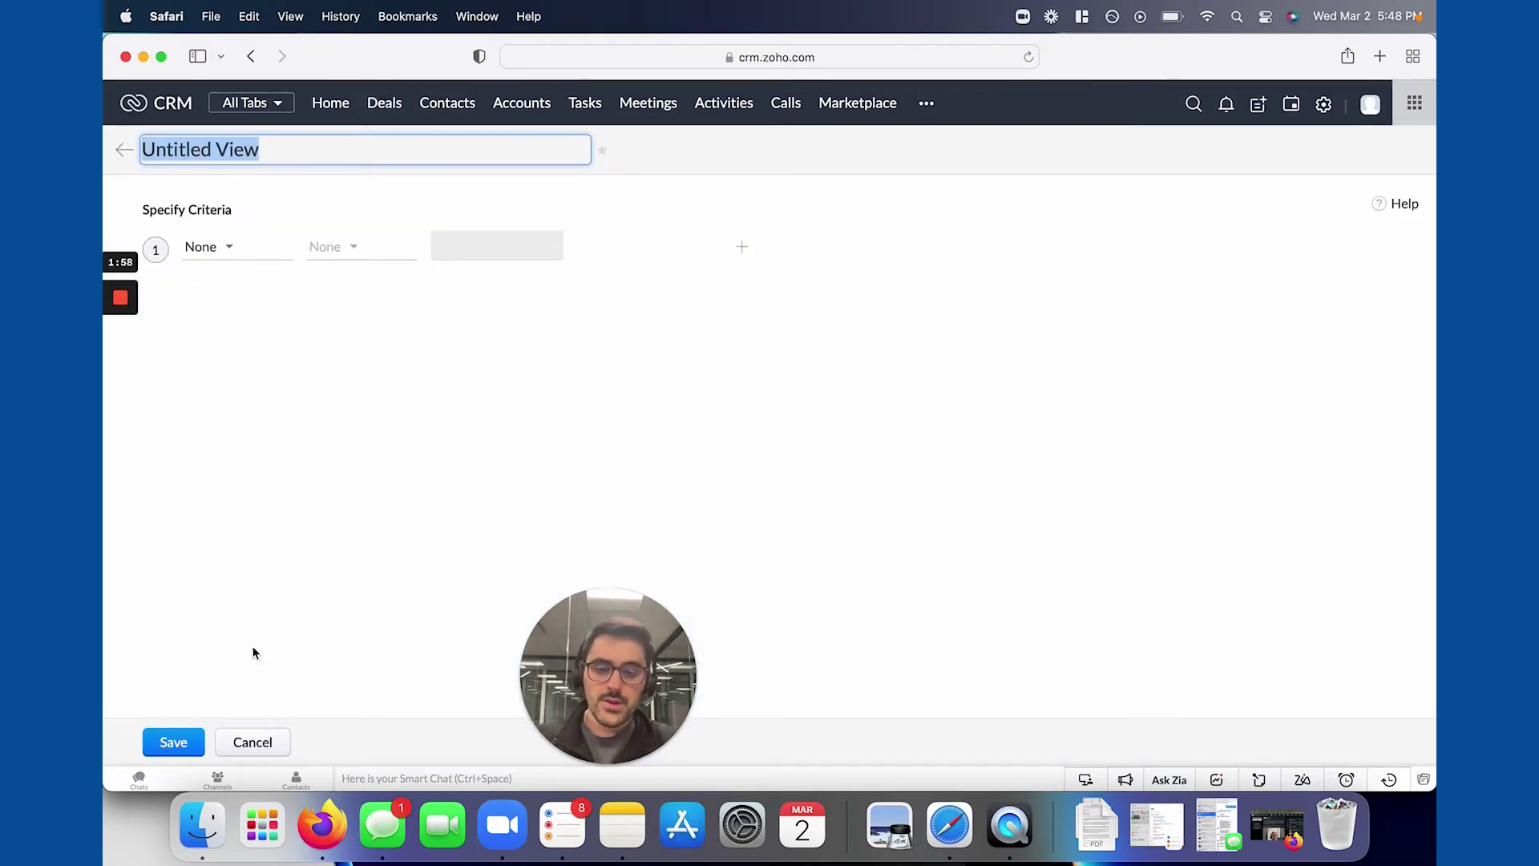
{"action": "type", "text": "This is a tes"}
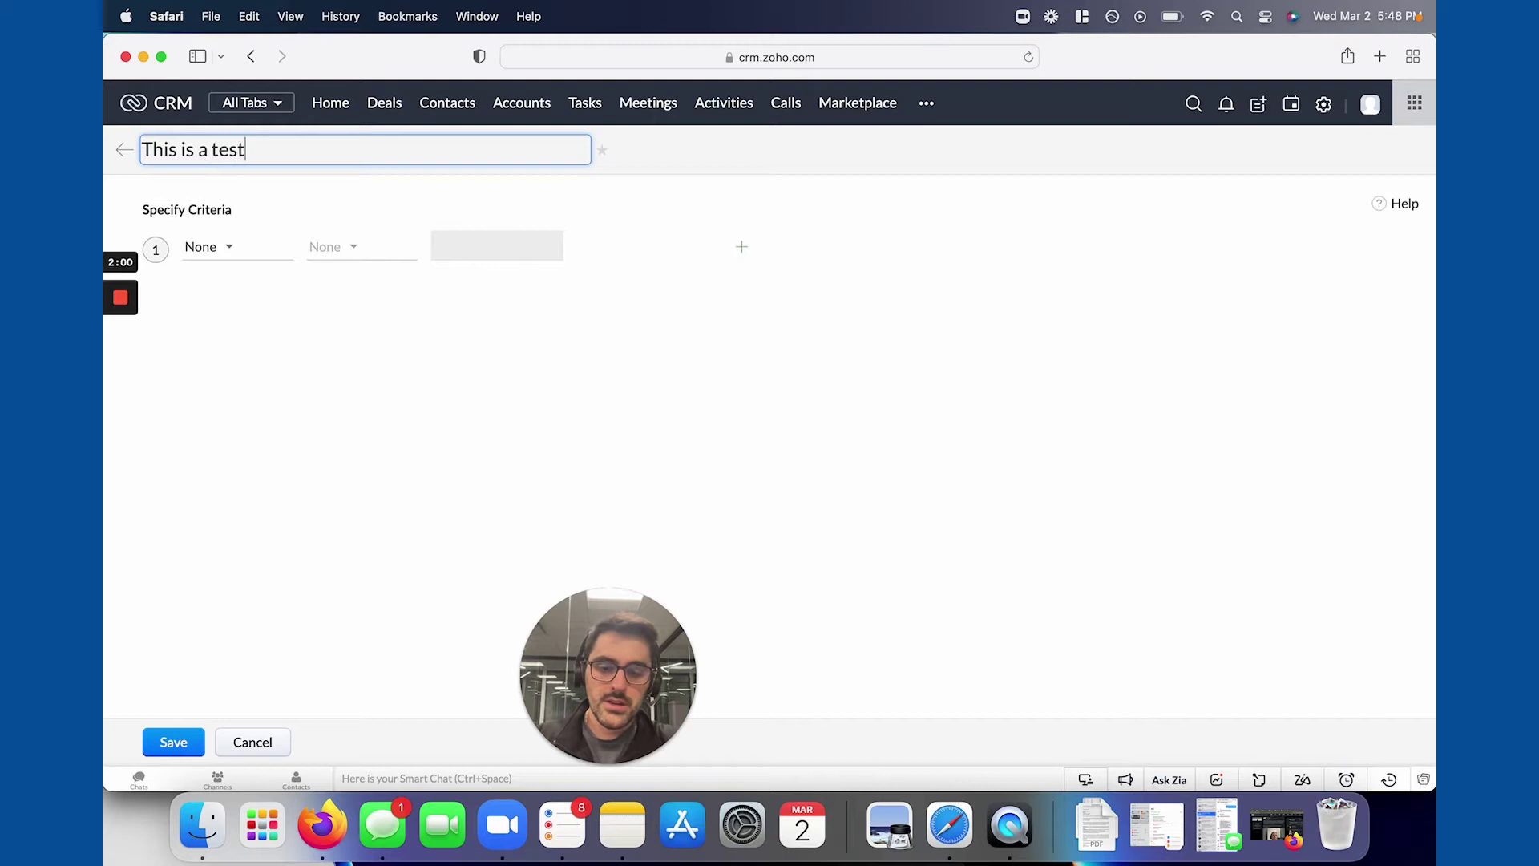
Set the first criterion to Closing Date is This Year and add a second criteria row
{"action": "left_click", "coordinate": [235, 257]}
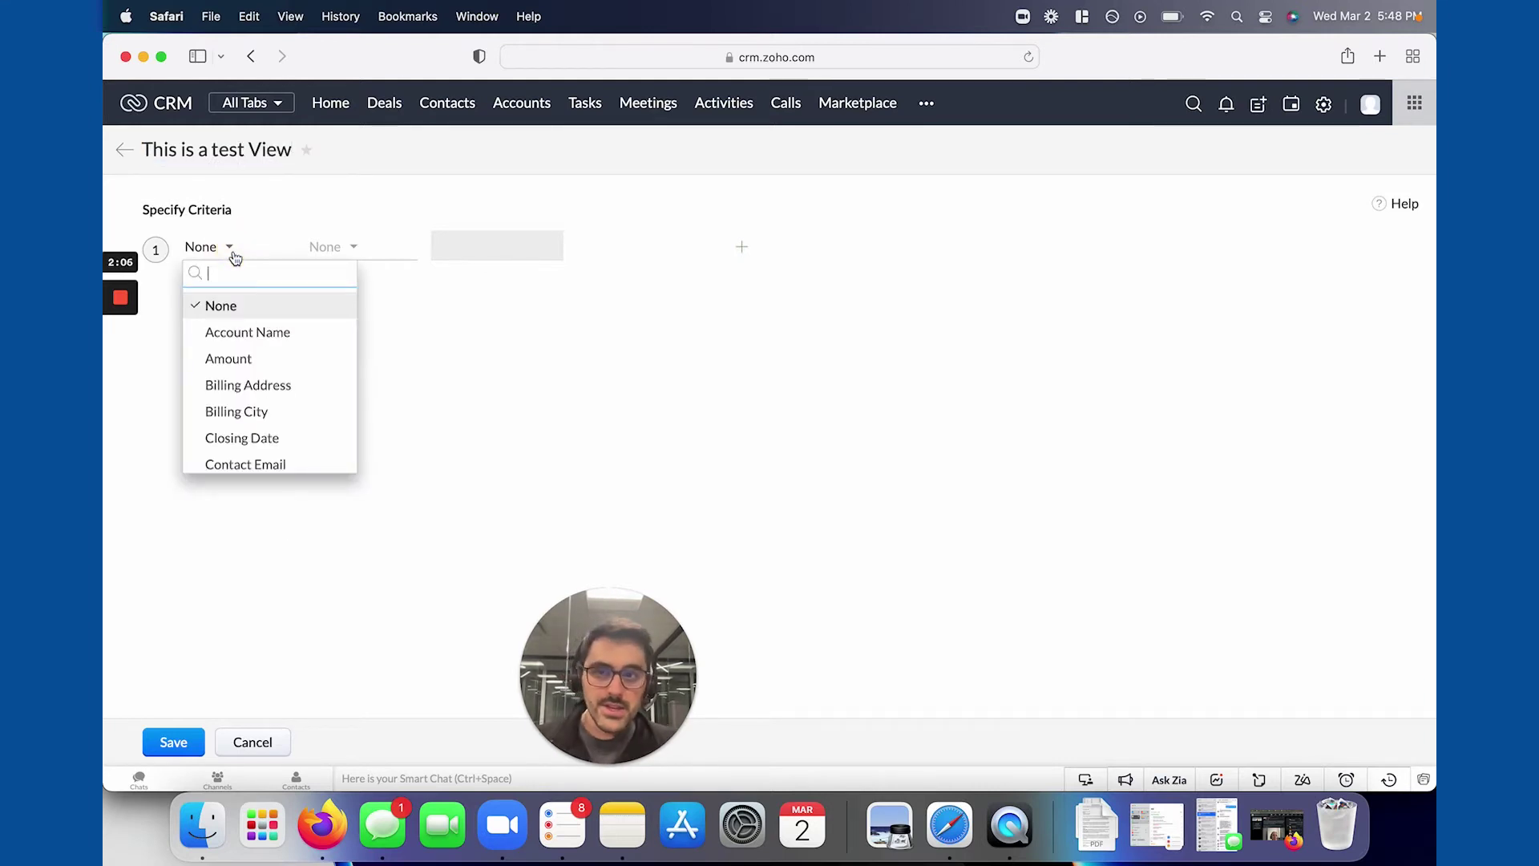
{"action": "scroll", "coordinate": [313, 368], "scroll_direction": "down", "scroll_amount": 2}
{"action": "left_click", "coordinate": [268, 372]}
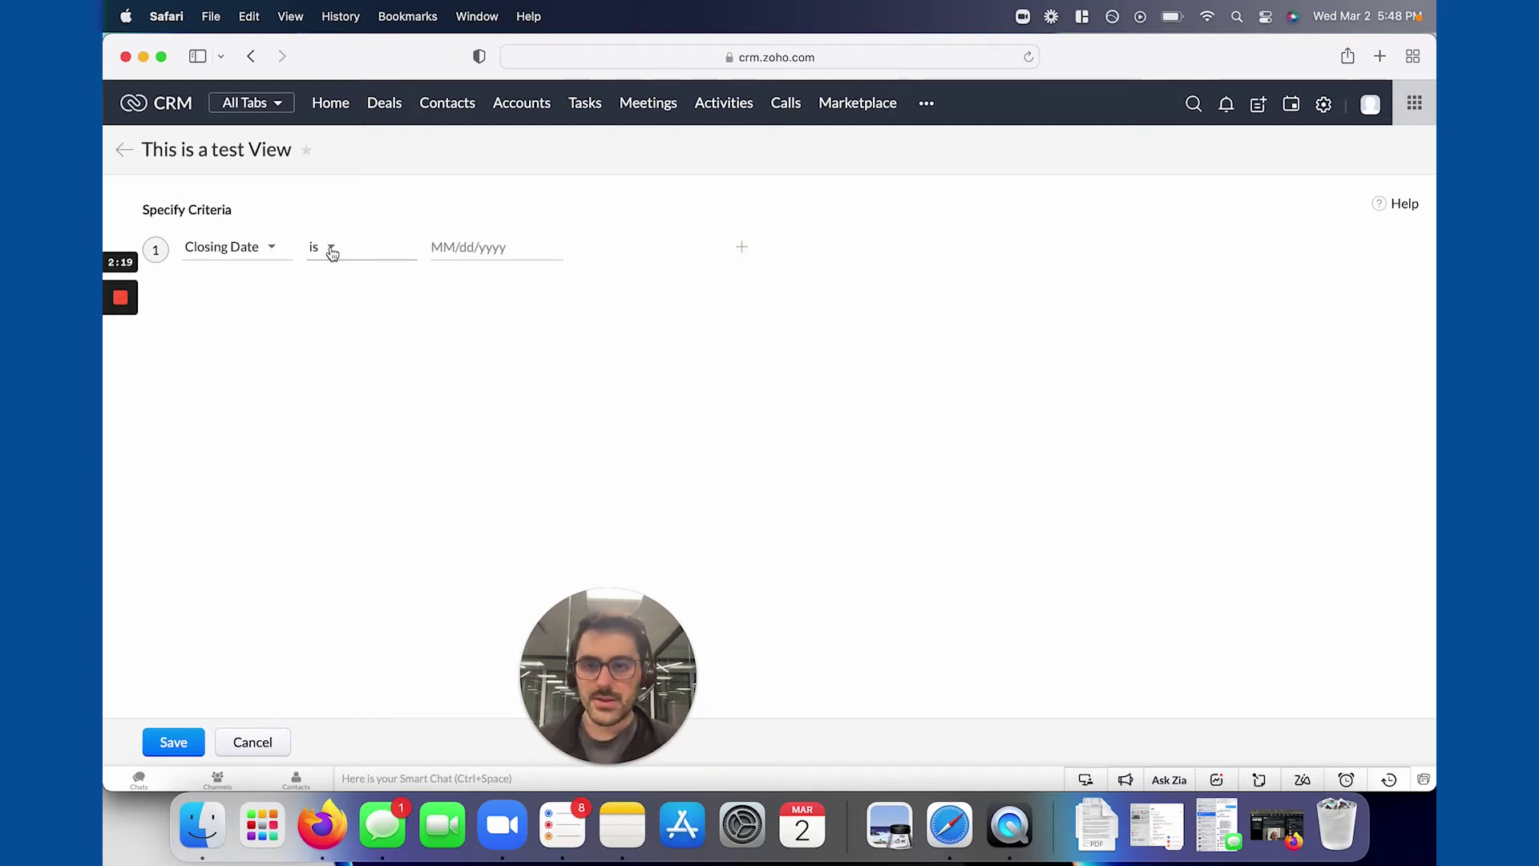
{"action": "left_click", "coordinate": [332, 251]}
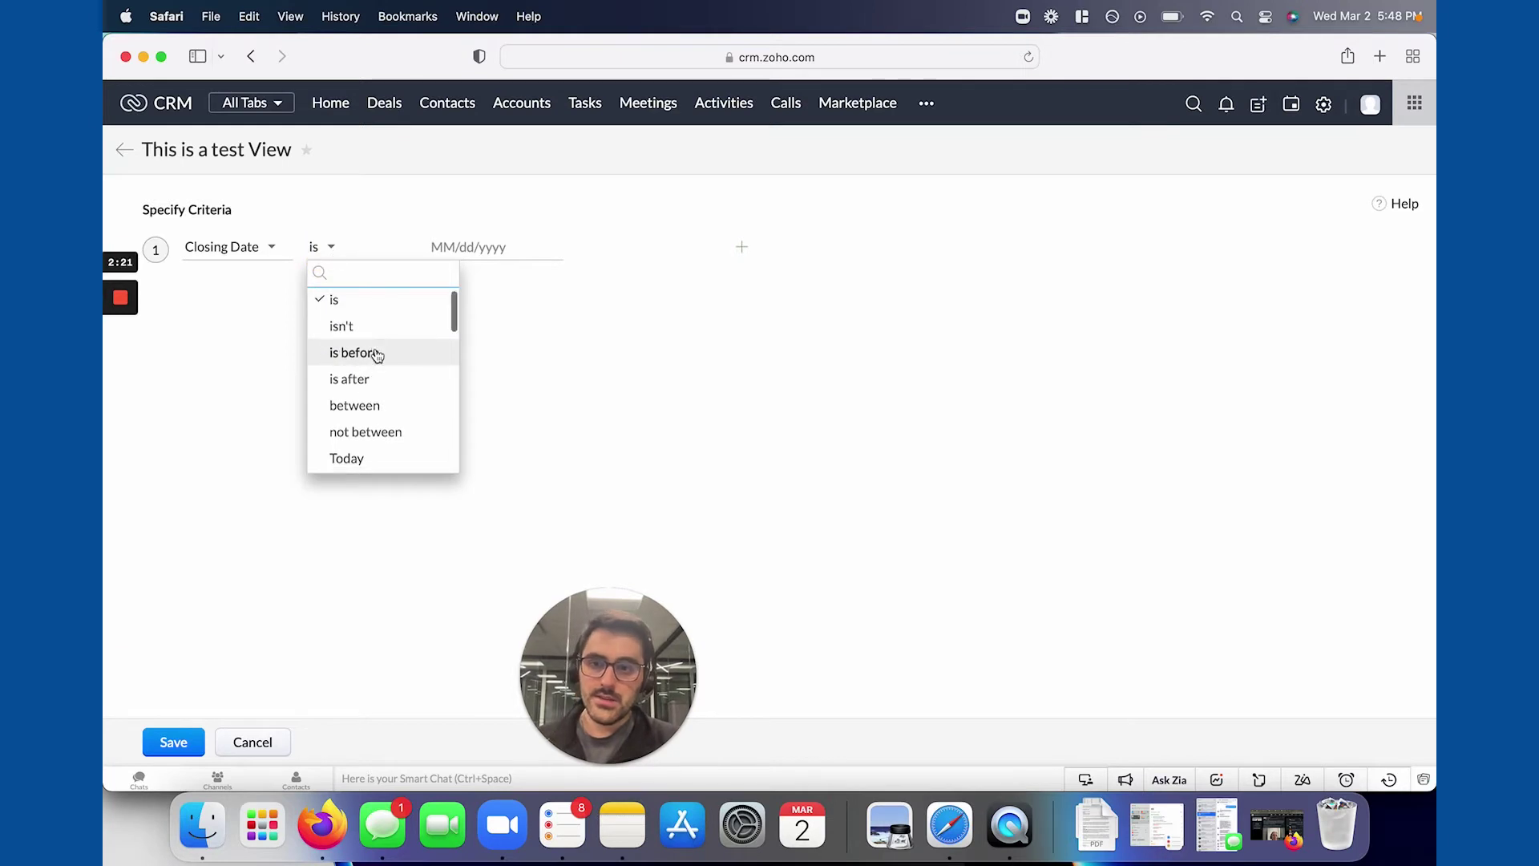
{"action": "scroll", "coordinate": [376, 355], "scroll_direction": "down", "scroll_amount": 5}
{"action": "scroll", "coordinate": [376, 355], "scroll_direction": "down", "scroll_amount": 4}
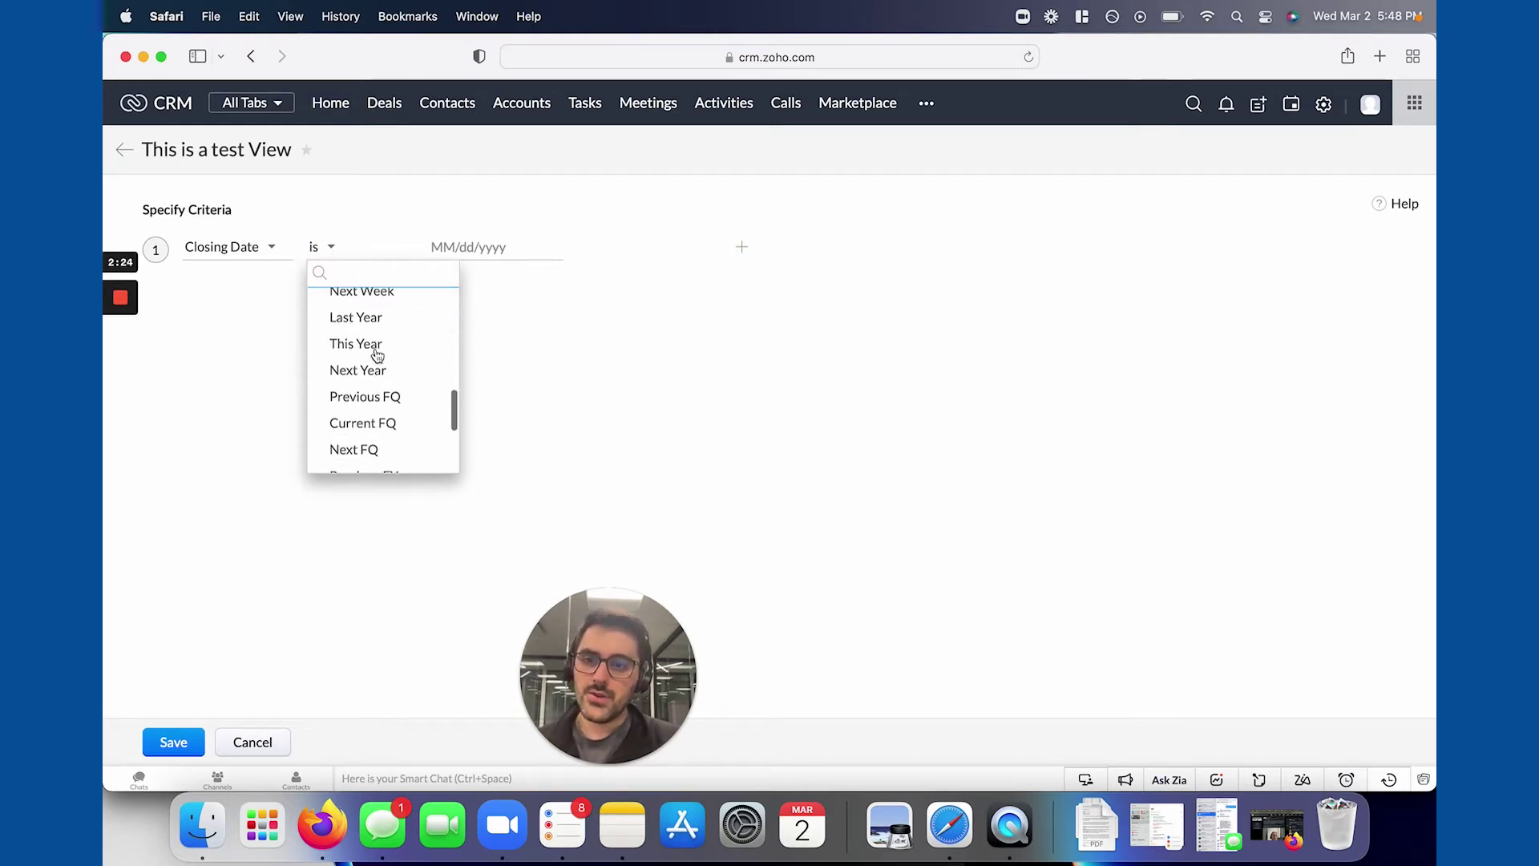
{"action": "scroll", "coordinate": [378, 353], "scroll_direction": "up", "scroll_amount": 9}
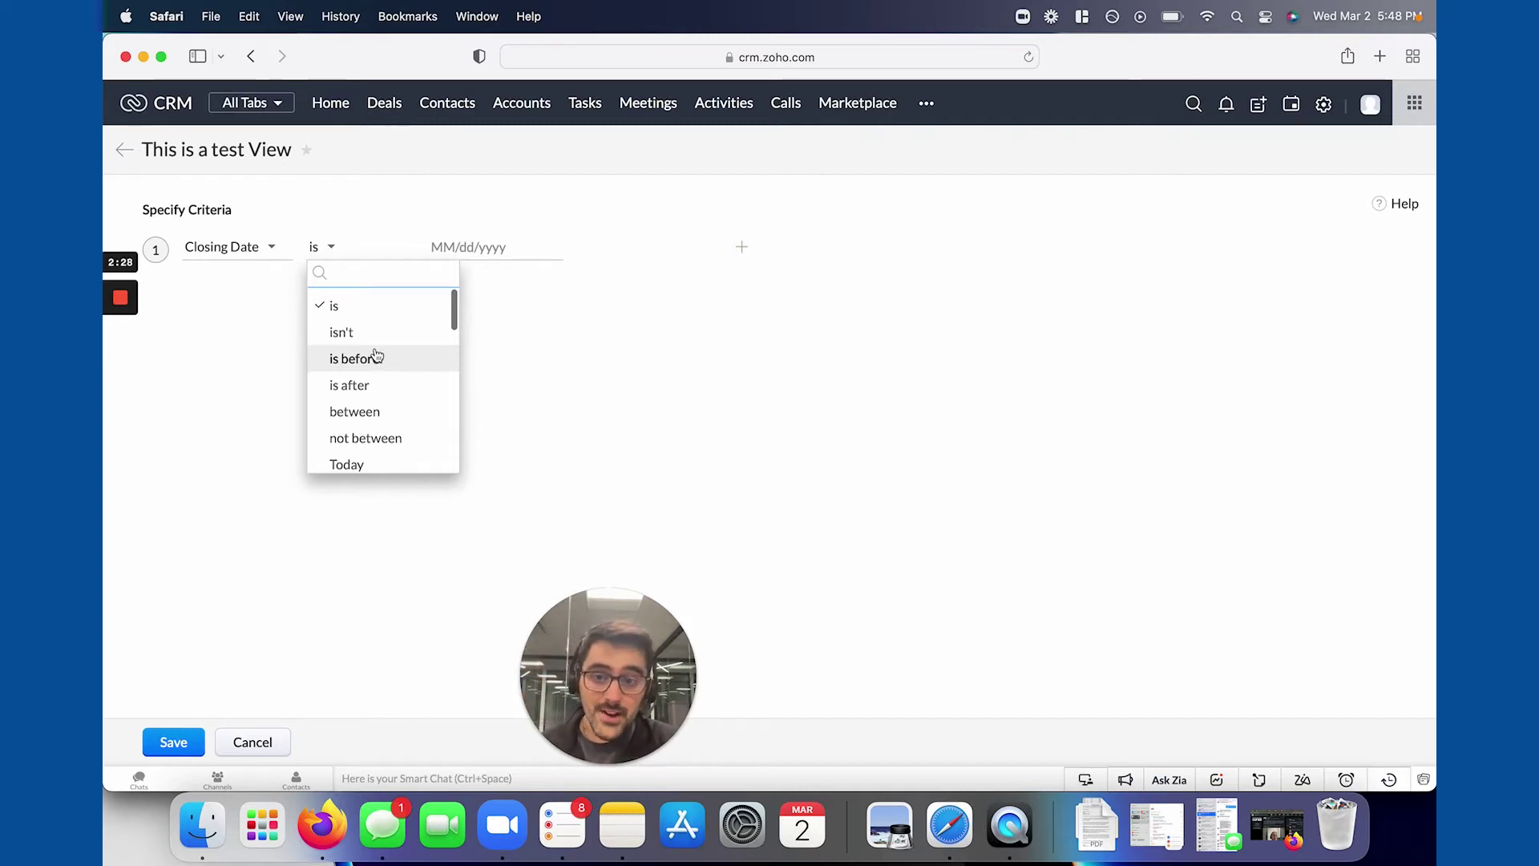
{"action": "scroll", "coordinate": [377, 357], "scroll_direction": "down", "scroll_amount": 9}
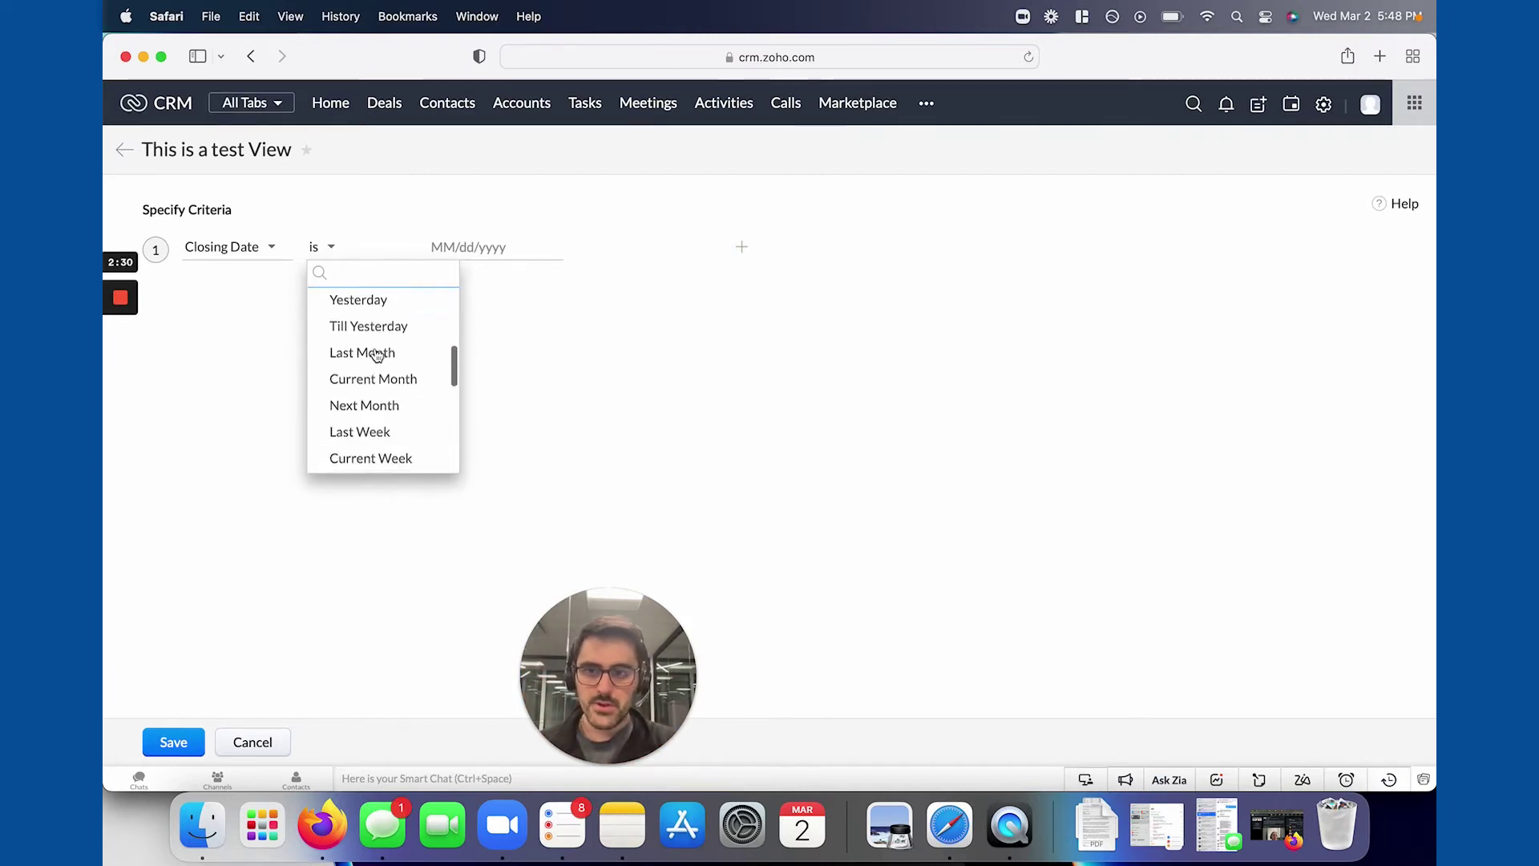
{"action": "left_click", "coordinate": [376, 358]}
{"action": "left_click", "coordinate": [742, 249]}
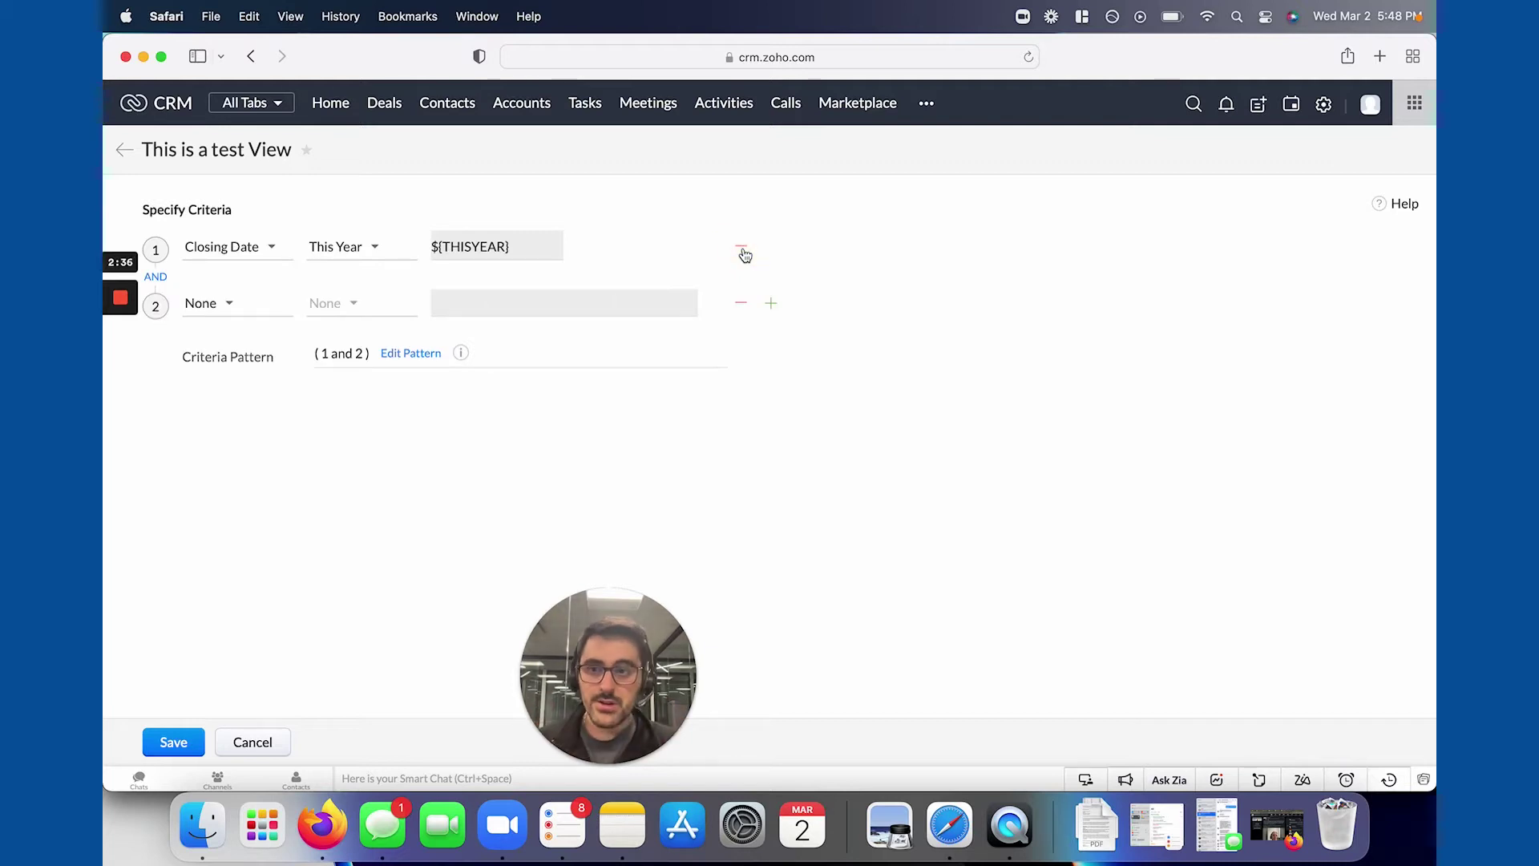
Make the second criterion Amount >= CAD 5000 and save 'This is a test View'
{"action": "left_click", "coordinate": [210, 304]}
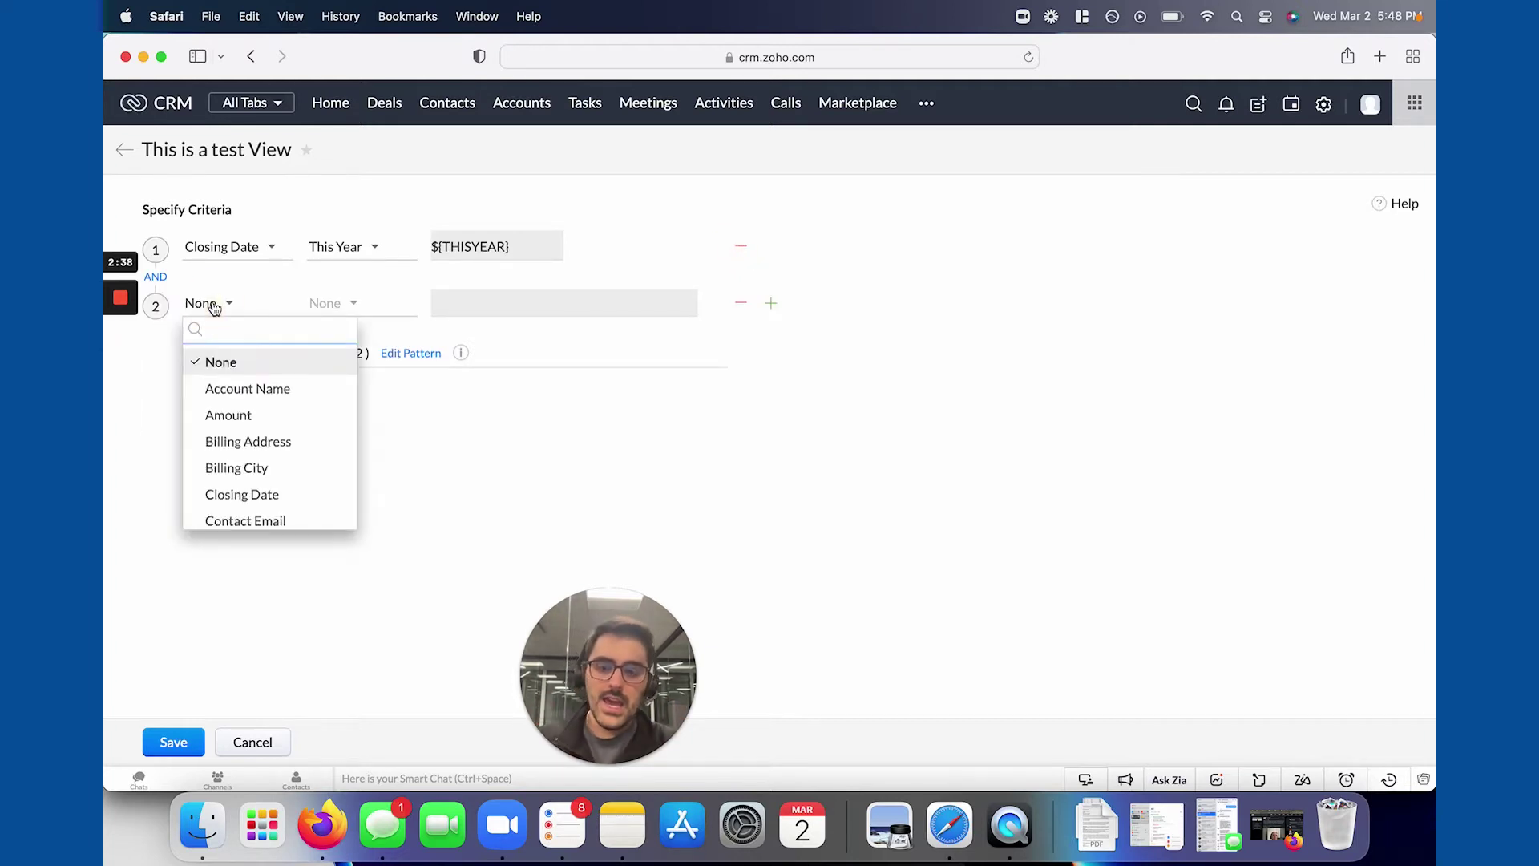
{"action": "type", "text": "amount"}
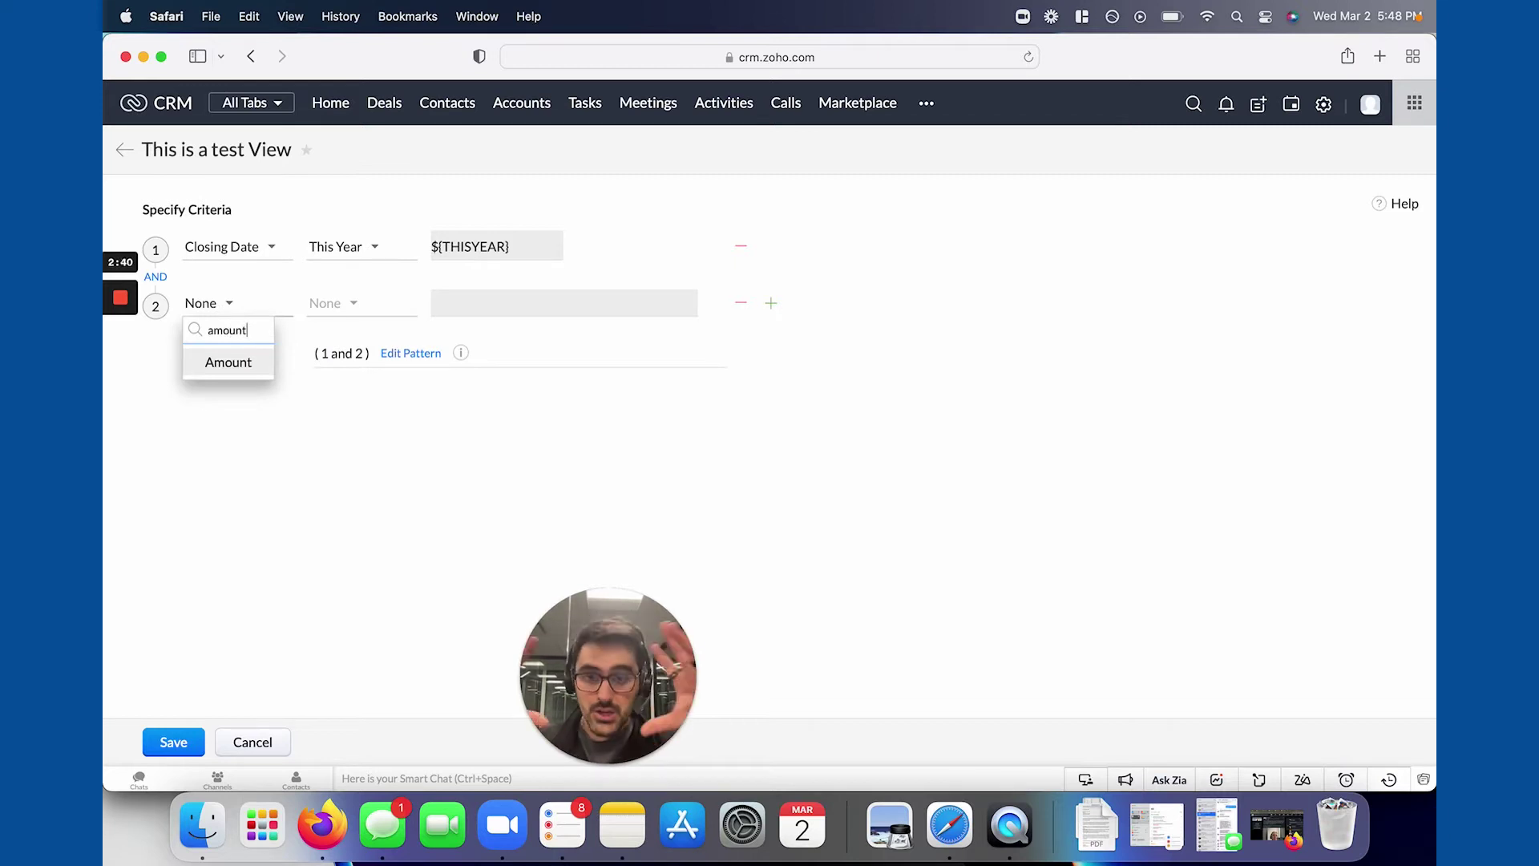
{"action": "left_click", "coordinate": [233, 363]}
{"action": "left_click", "coordinate": [318, 324]}
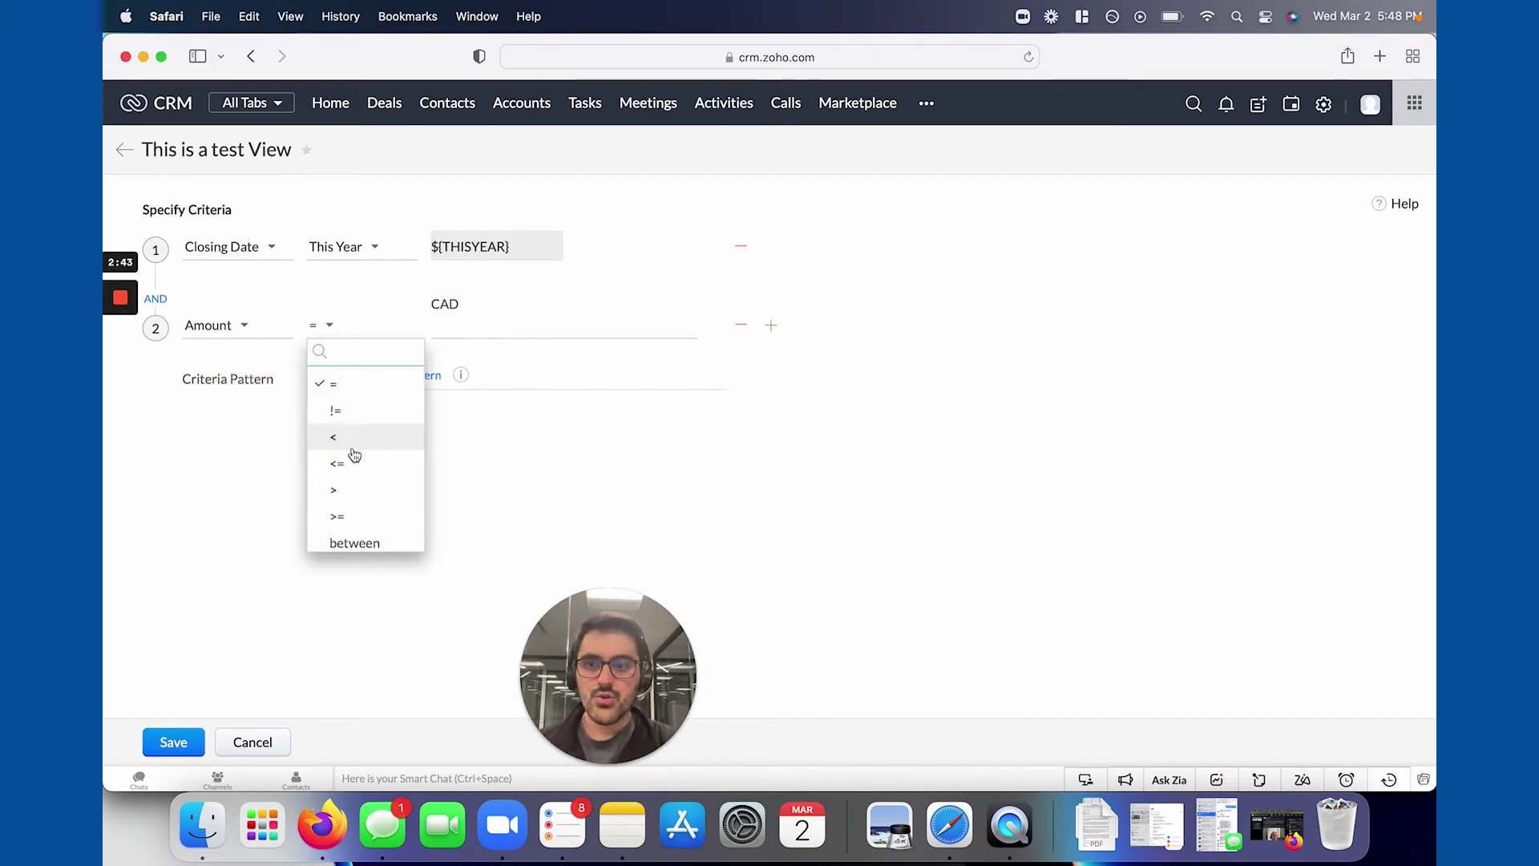
{"action": "left_click", "coordinate": [363, 530]}
{"action": "left_click", "coordinate": [505, 326]}
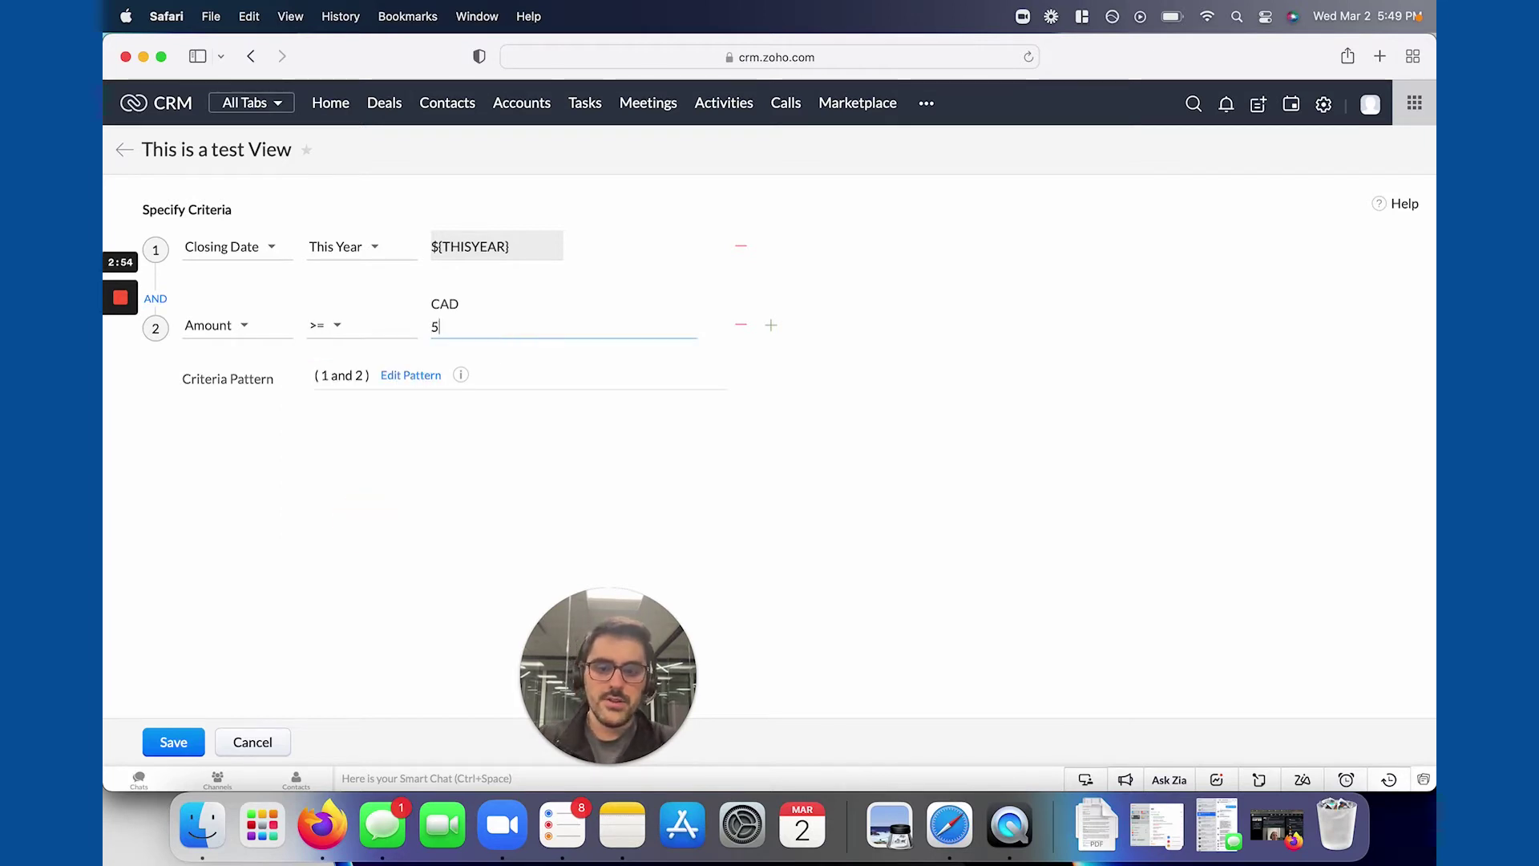
{"action": "left_click", "coordinate": [173, 741]}
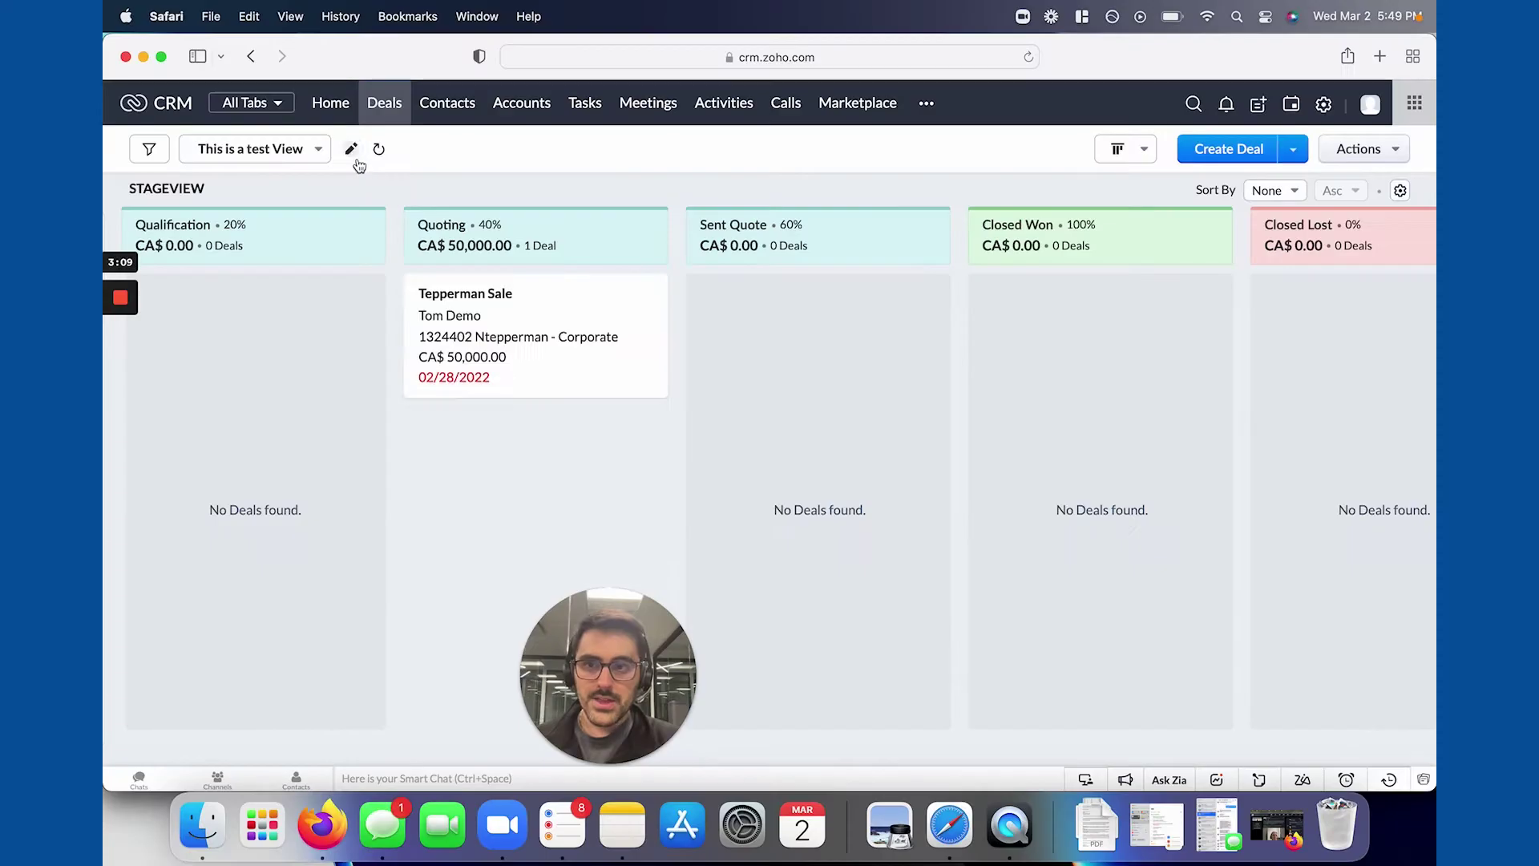
Reopen the criteria editor of 'This is a test View' via its edit pencil
{"action": "left_click", "coordinate": [348, 148]}
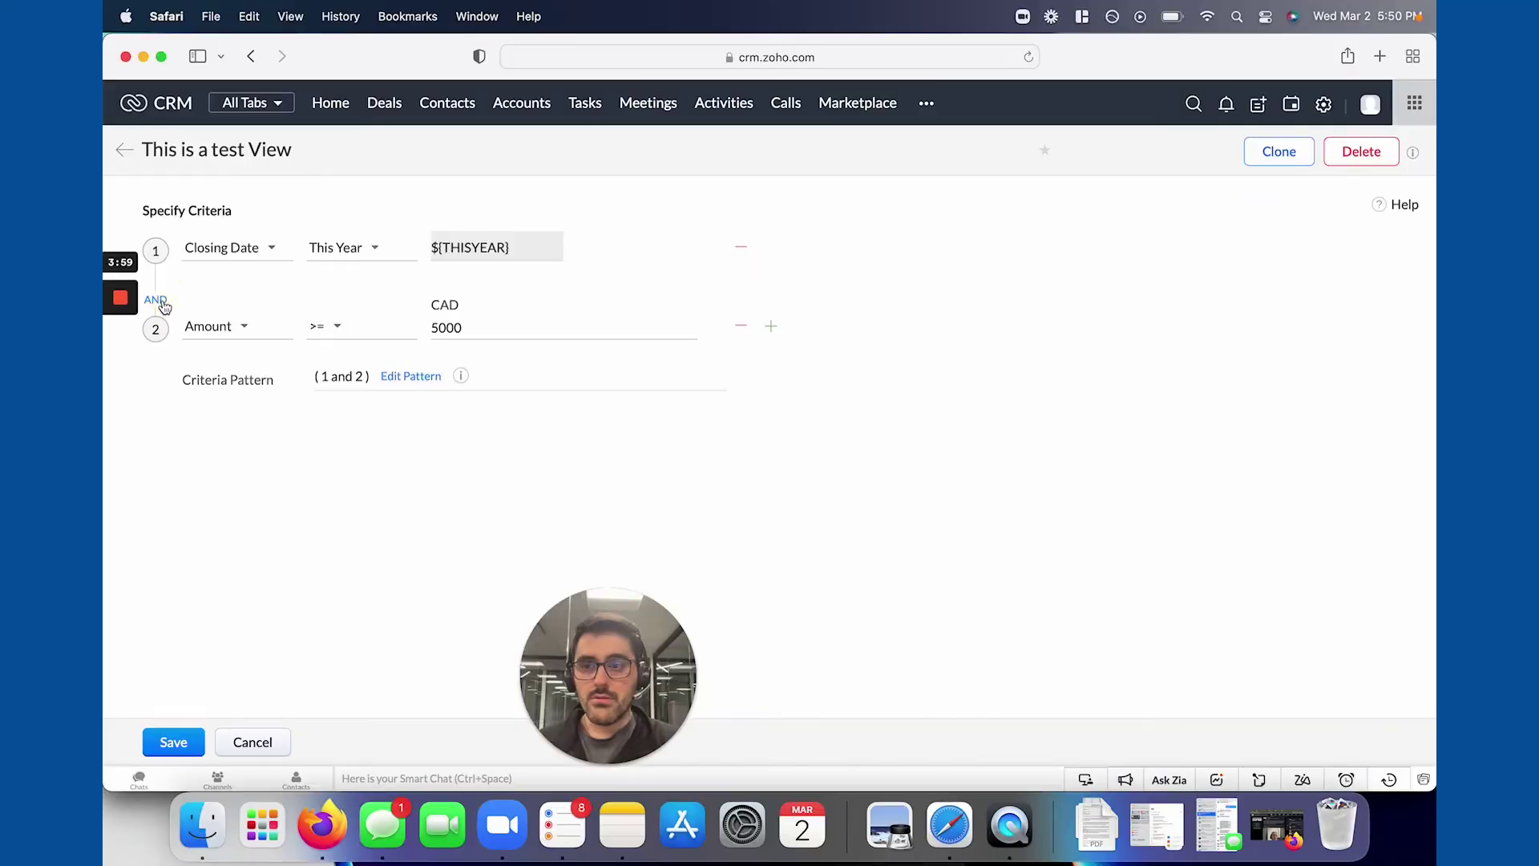
Save the view with criteria pattern (1 or 2), then start a blank new custom Deals view
{"action": "left_click", "coordinate": [157, 301]}
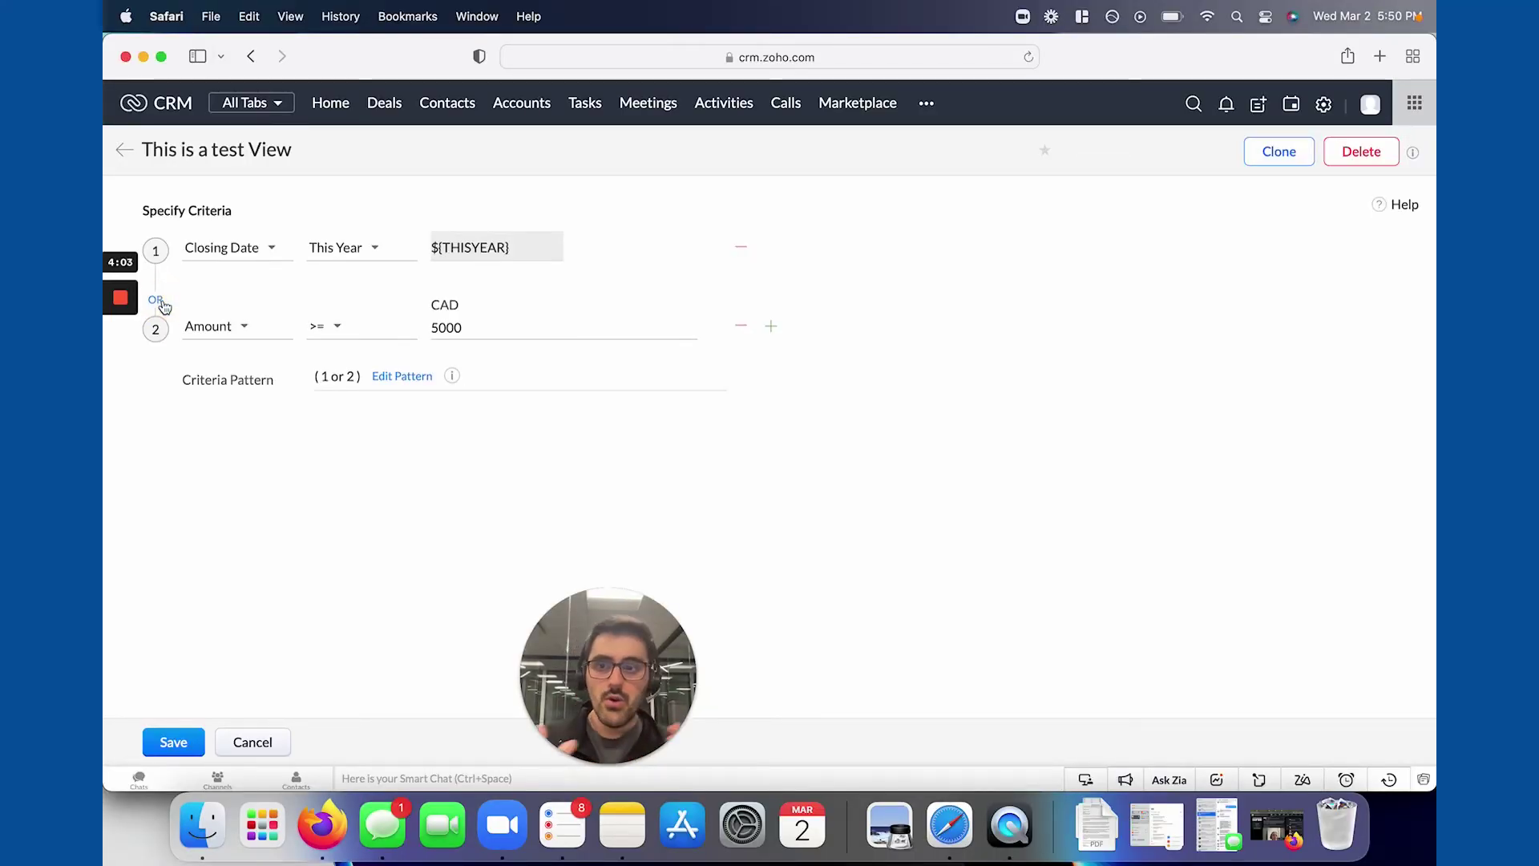
{"action": "left_click", "coordinate": [172, 733]}
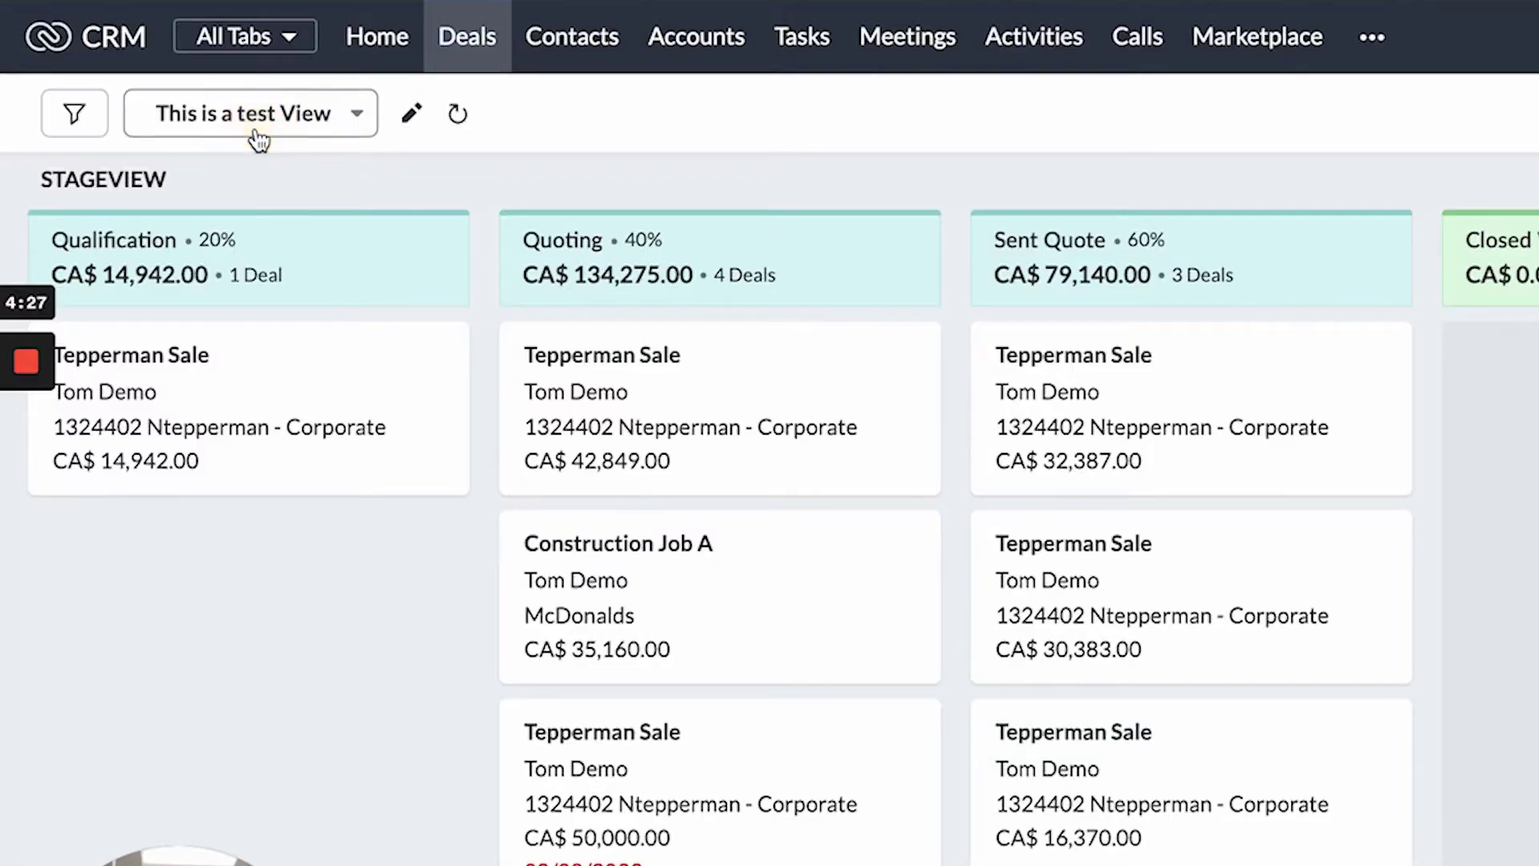
{"action": "left_click", "coordinate": [258, 141]}
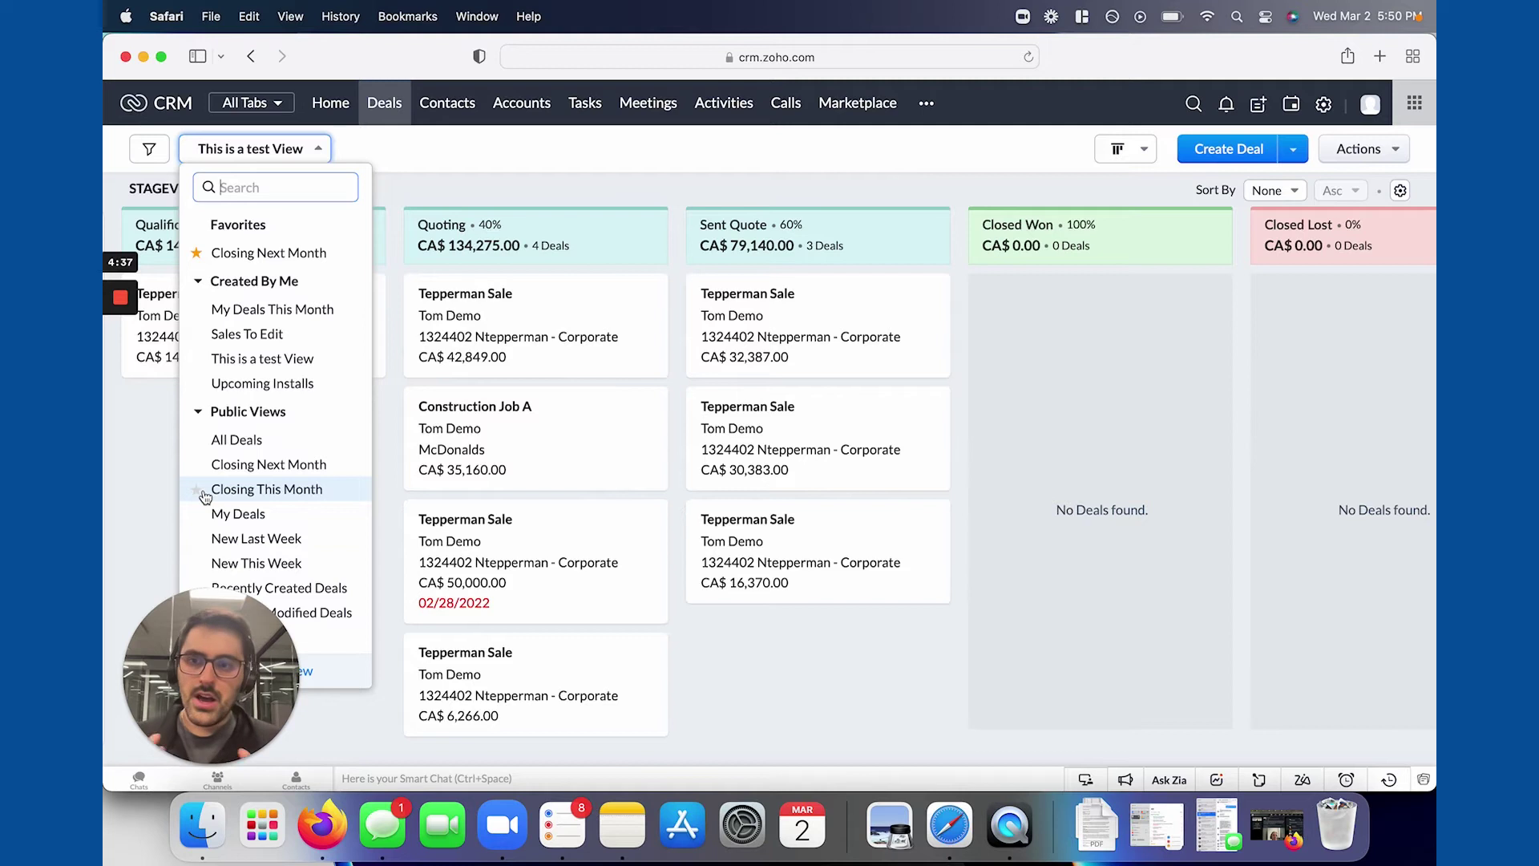
{"action": "left_click", "coordinate": [278, 708]}
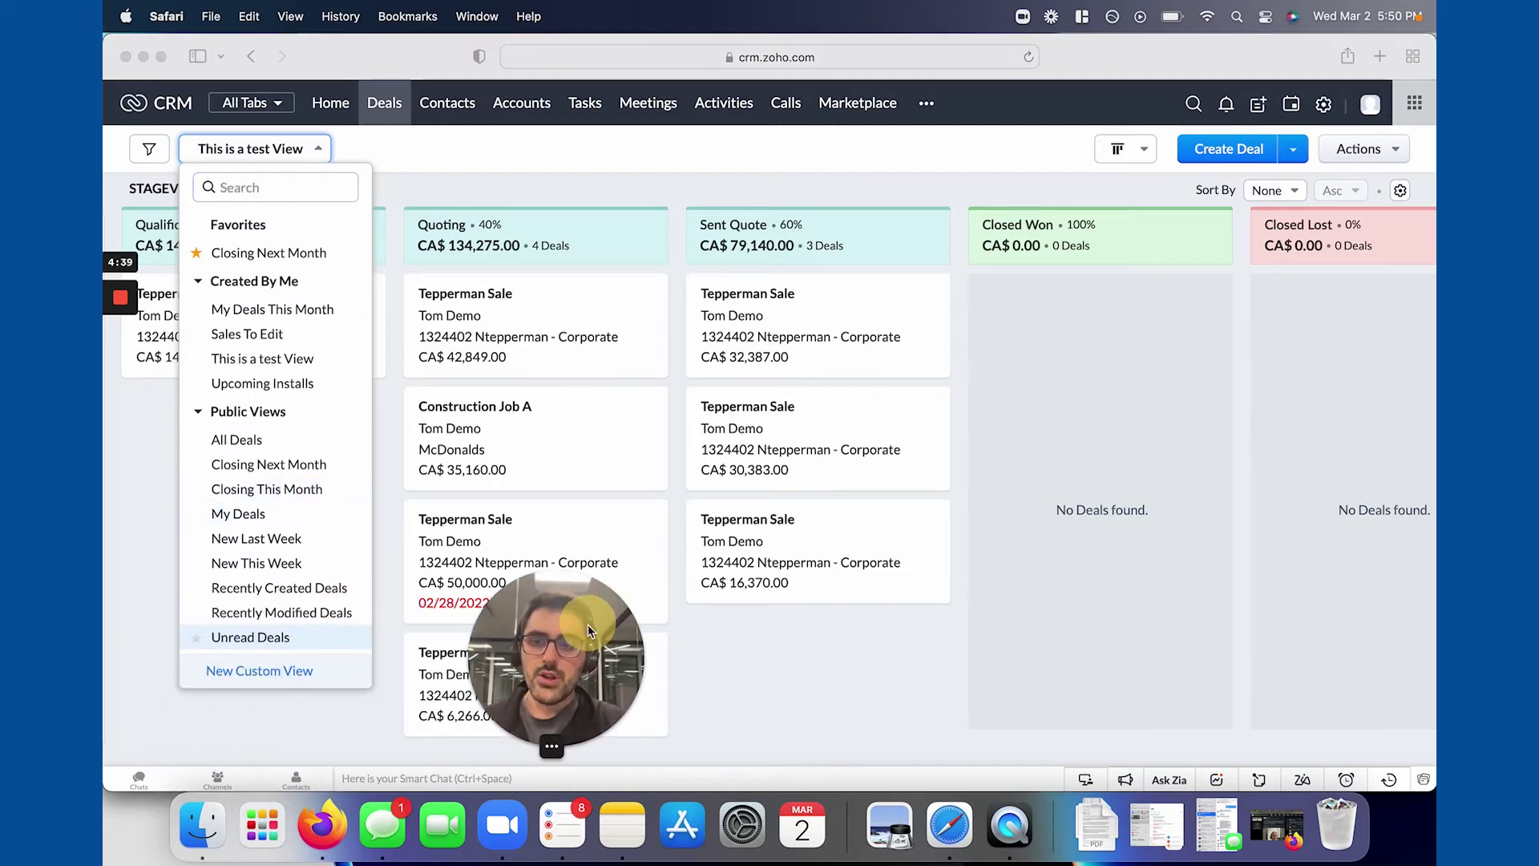
{"action": "left_click", "coordinate": [259, 670]}
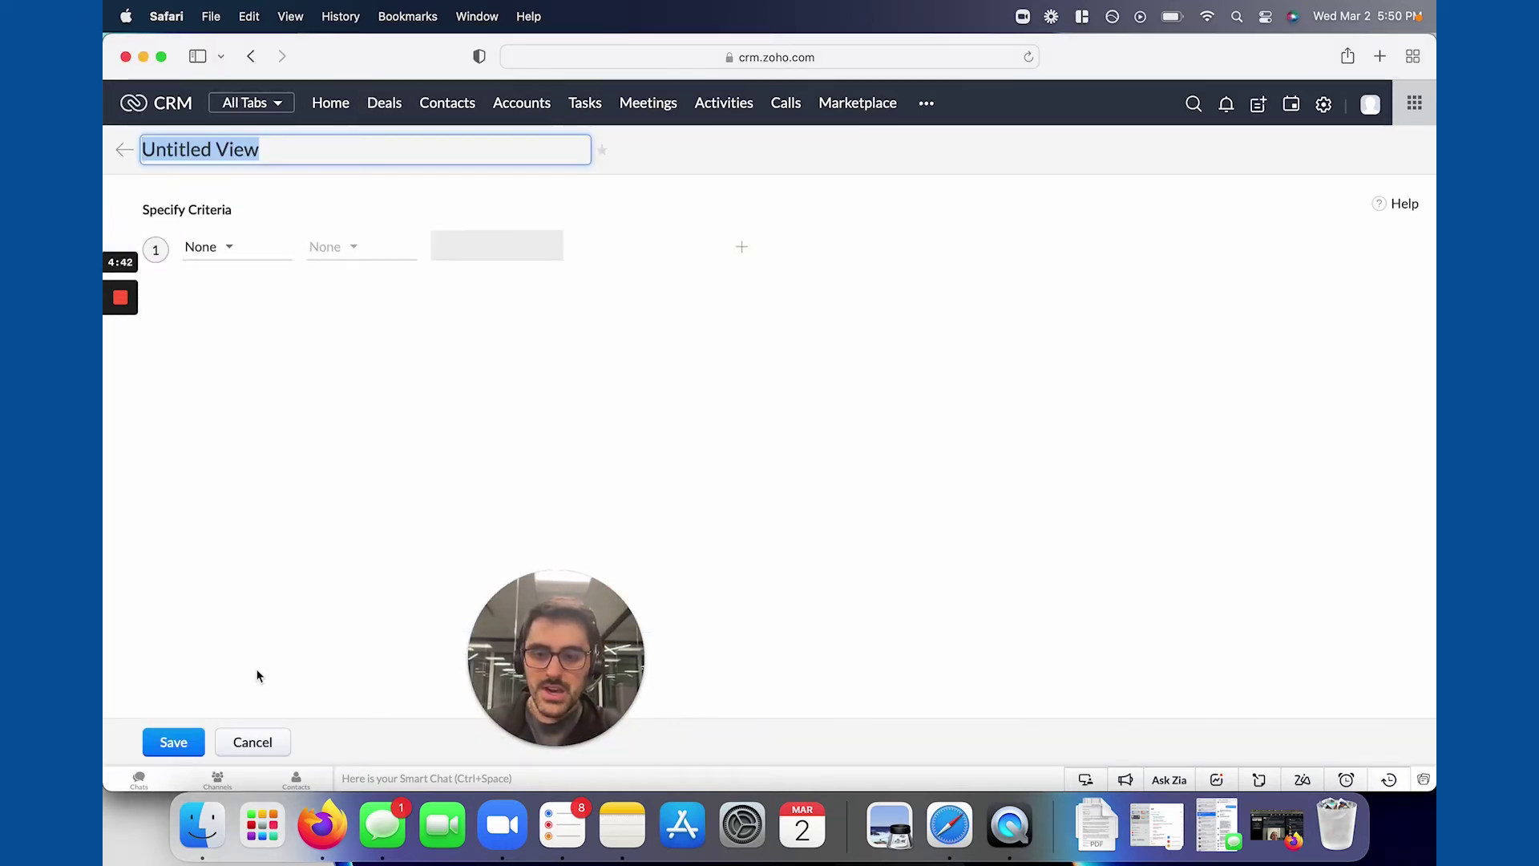
Save a view 'This Years Deals' filtering Closing Date to This Year
{"action": "key", "text": "BackSpace"}
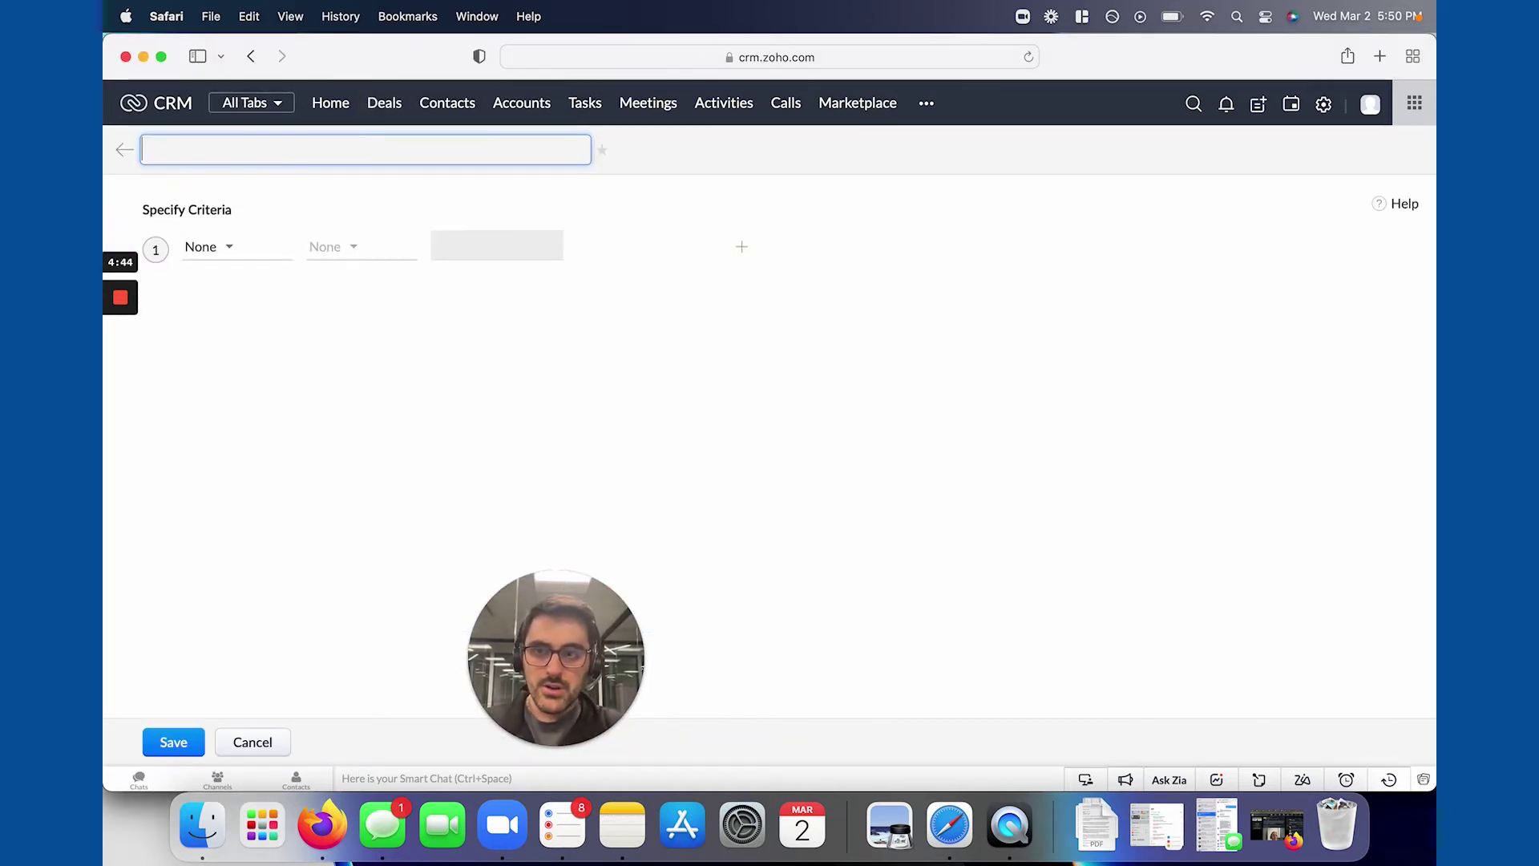
{"action": "type", "text": "This Years Deals"}
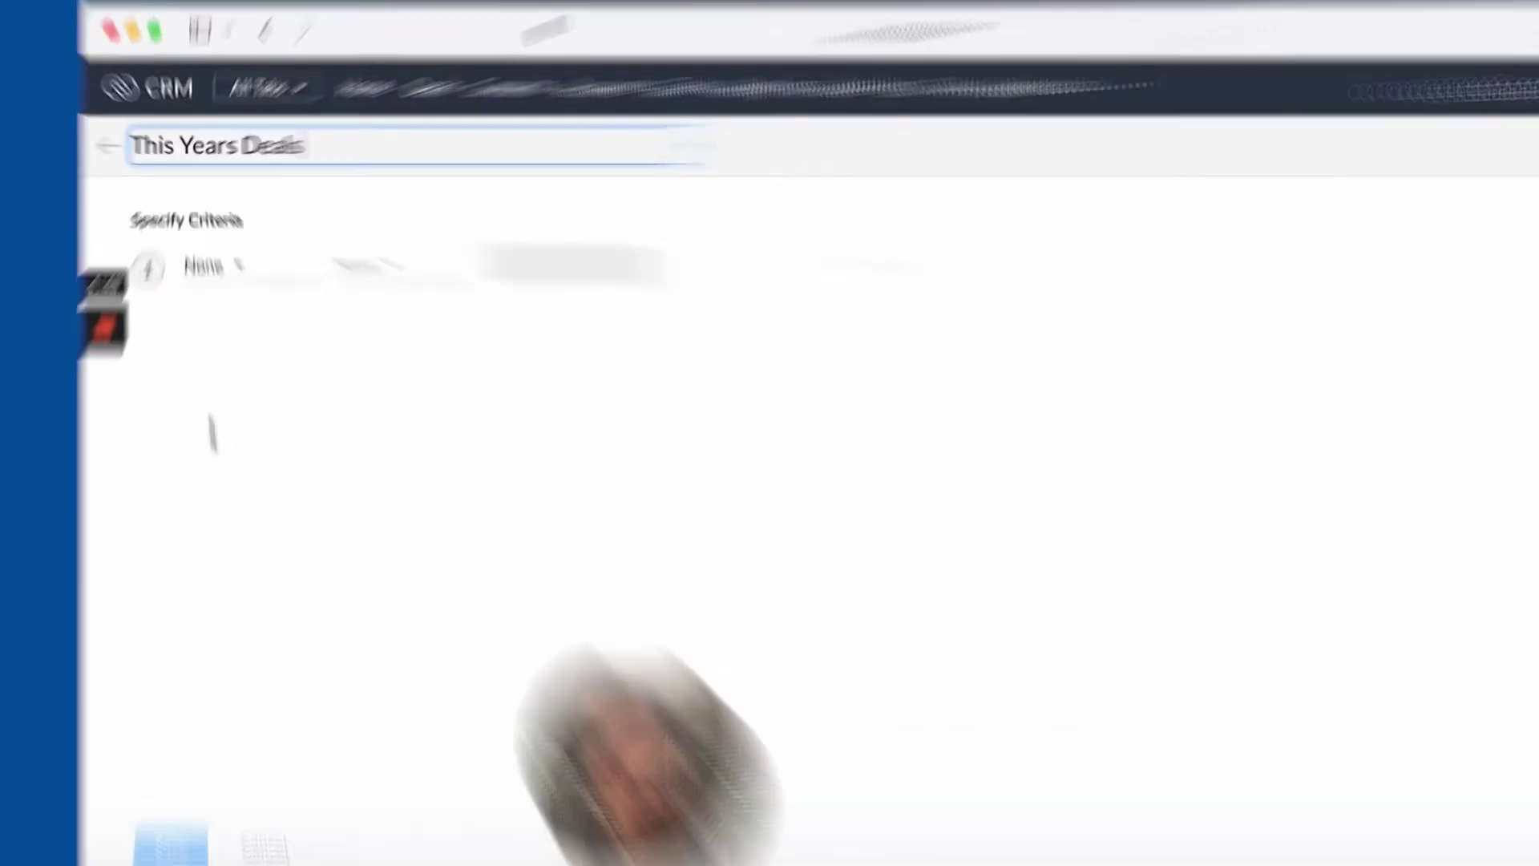
{"action": "left_click", "coordinate": [224, 268]}
{"action": "type", "text": "clos"}
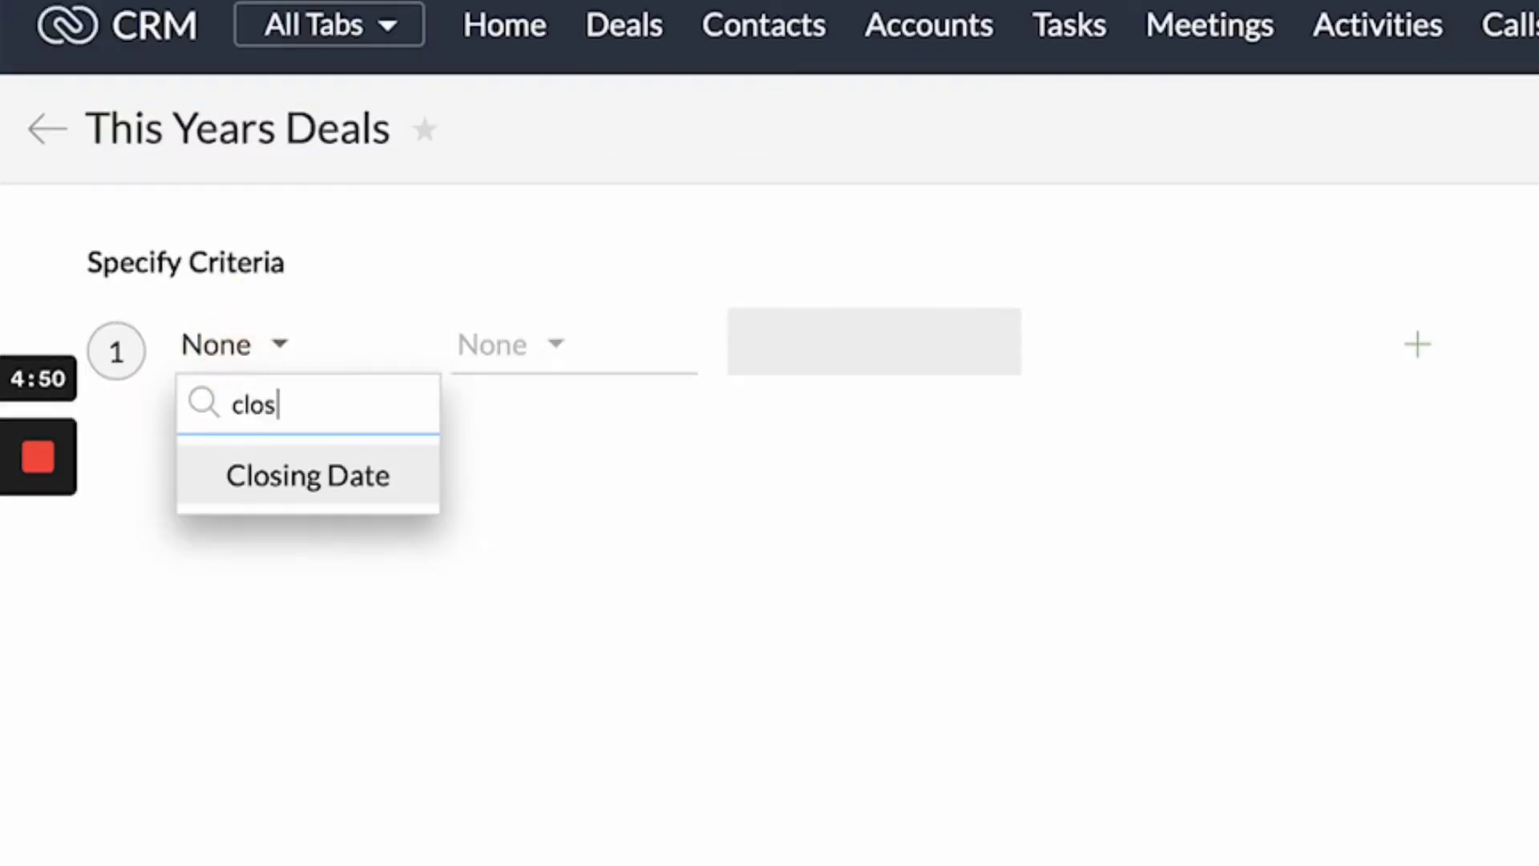
{"action": "key", "text": "Return"}
{"action": "left_click", "coordinate": [482, 345]}
{"action": "scroll", "coordinate": [633, 626], "scroll_direction": "down", "scroll_amount": 10}
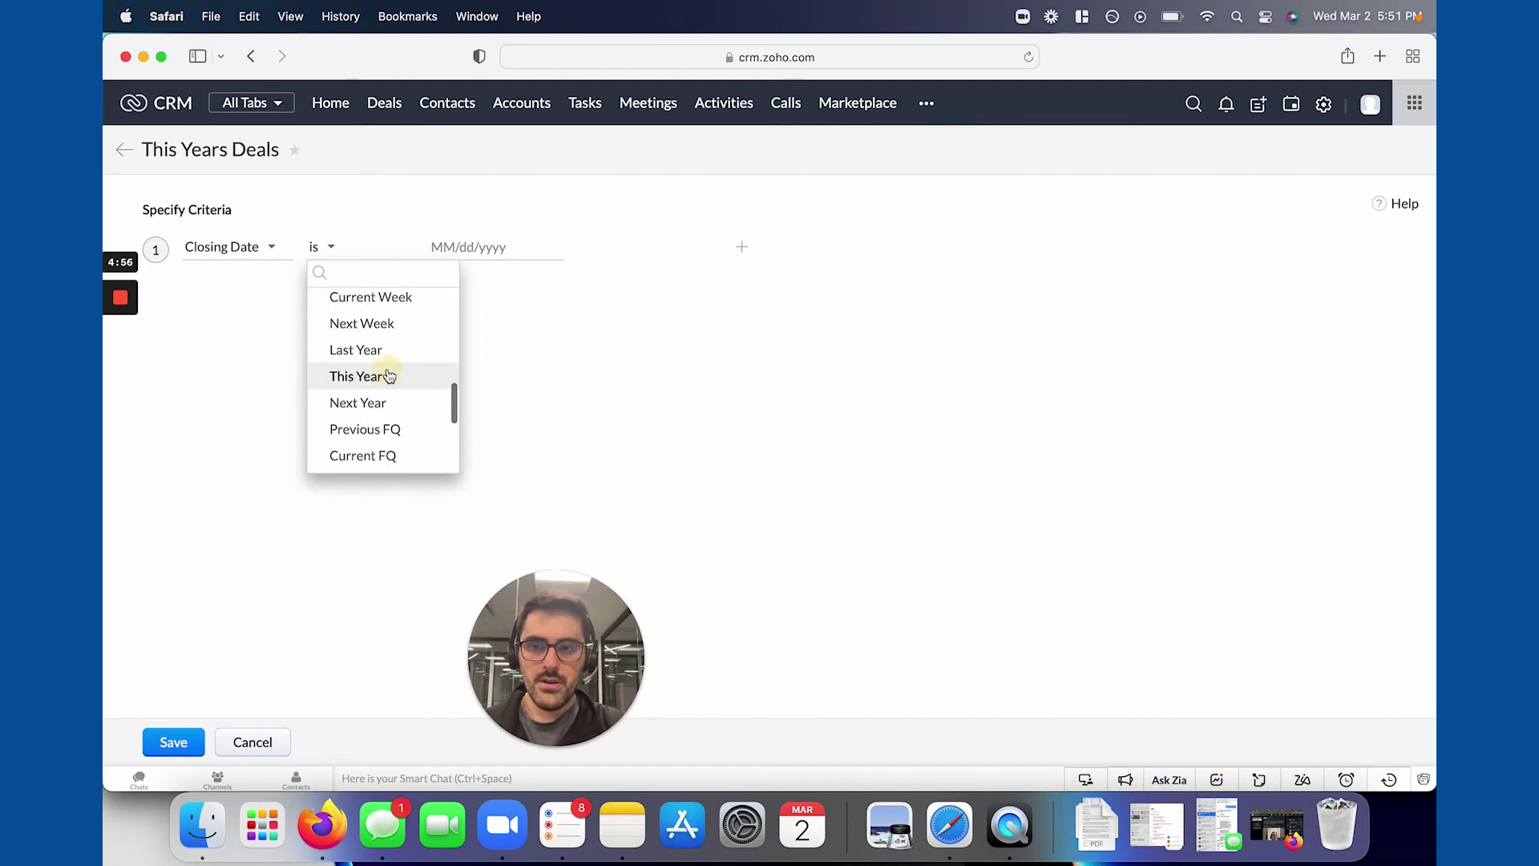
{"action": "left_click", "coordinate": [389, 376]}
{"action": "left_click", "coordinate": [170, 739]}
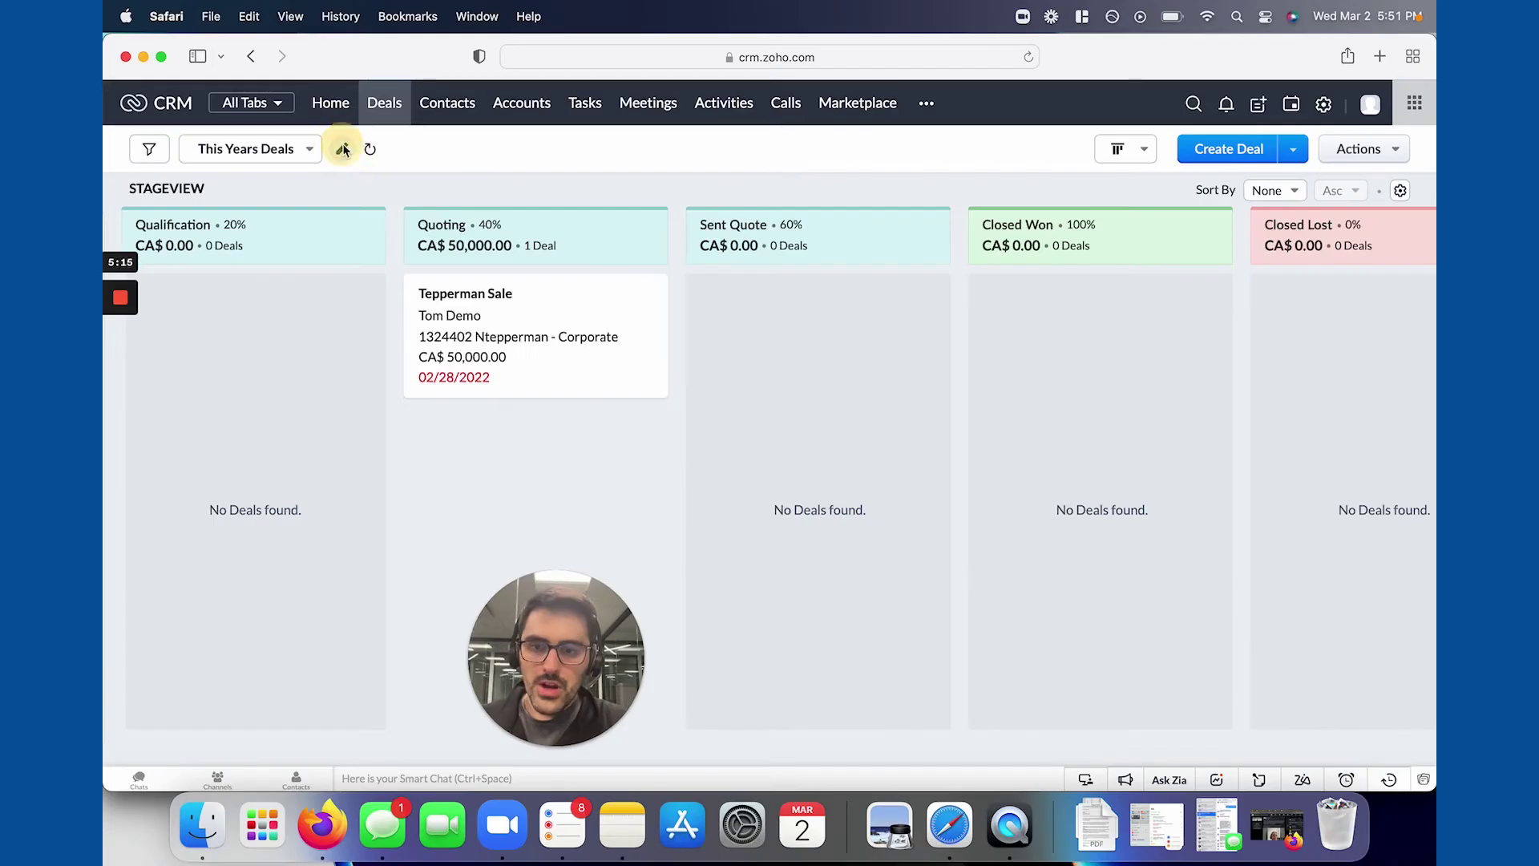
Add a Deal Owner is Logged in User criterion to This Years Deals and save
{"action": "left_click", "coordinate": [343, 150]}
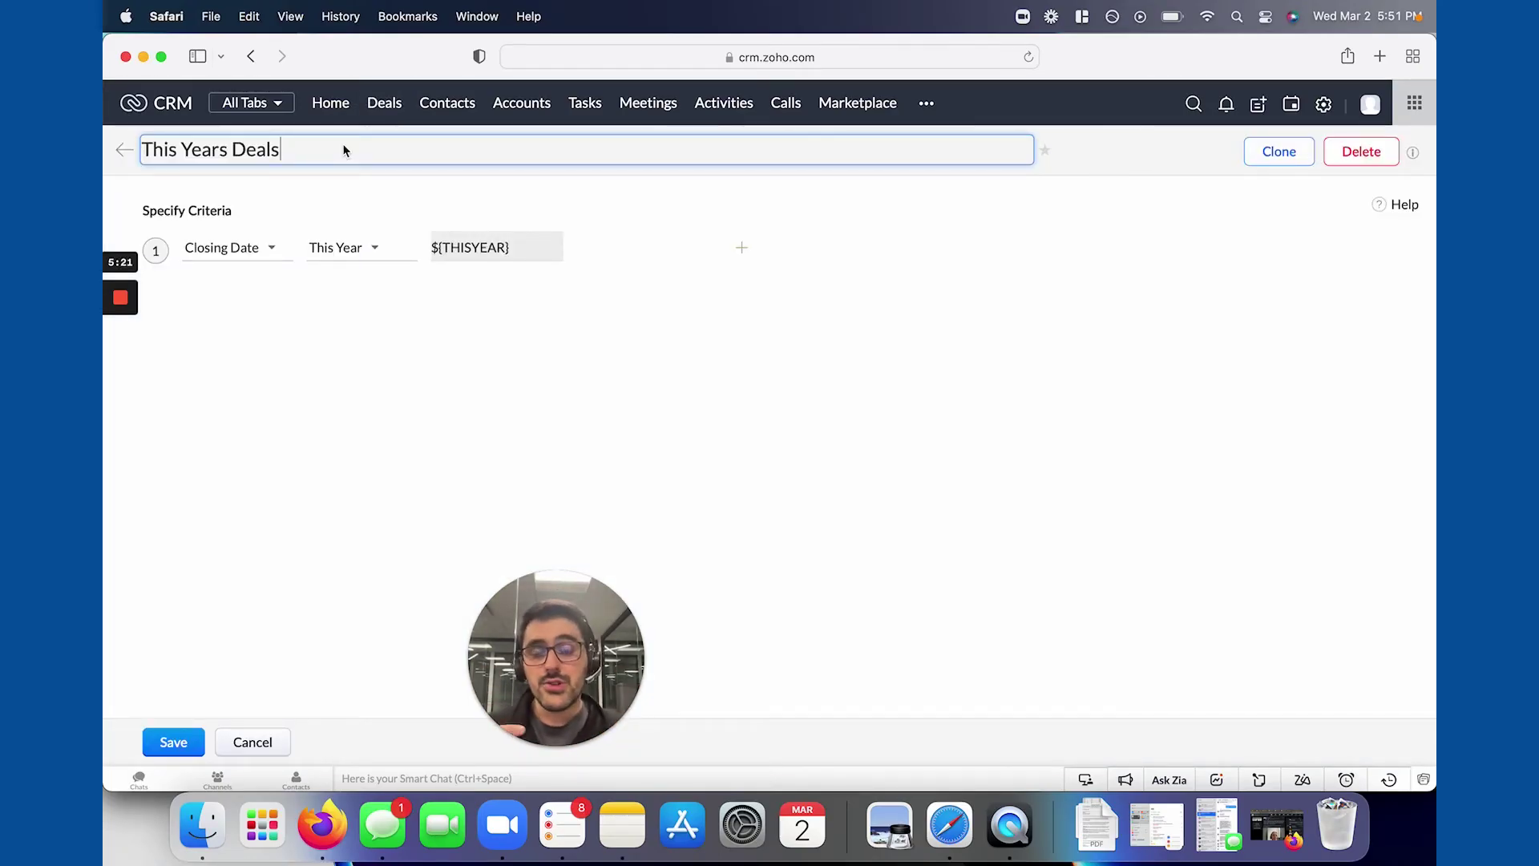
{"action": "left_click", "coordinate": [741, 248]}
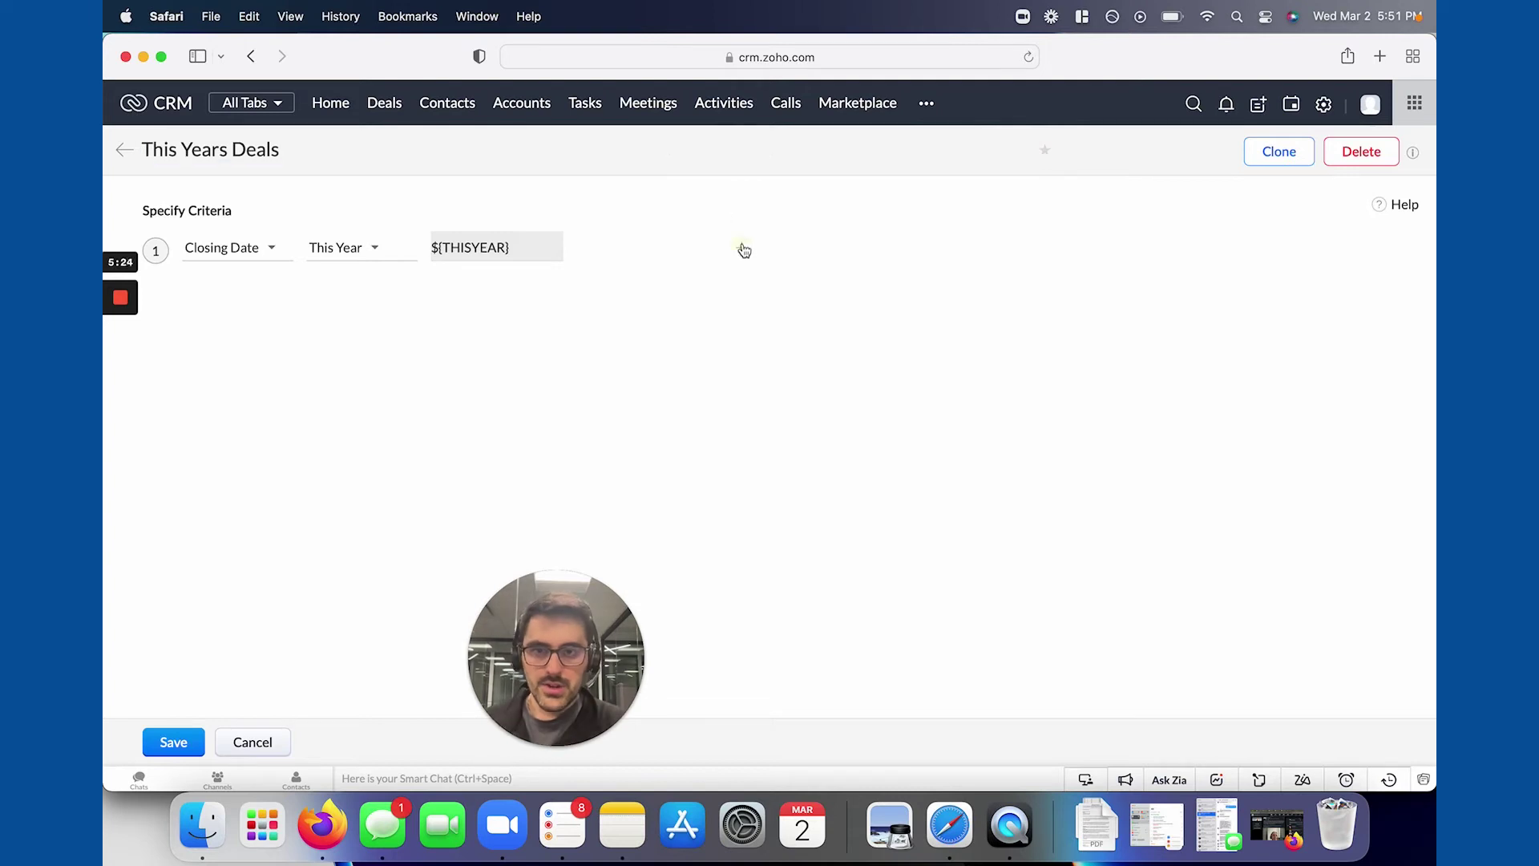
{"action": "left_click", "coordinate": [242, 300]}
{"action": "left_click", "coordinate": [233, 361]}
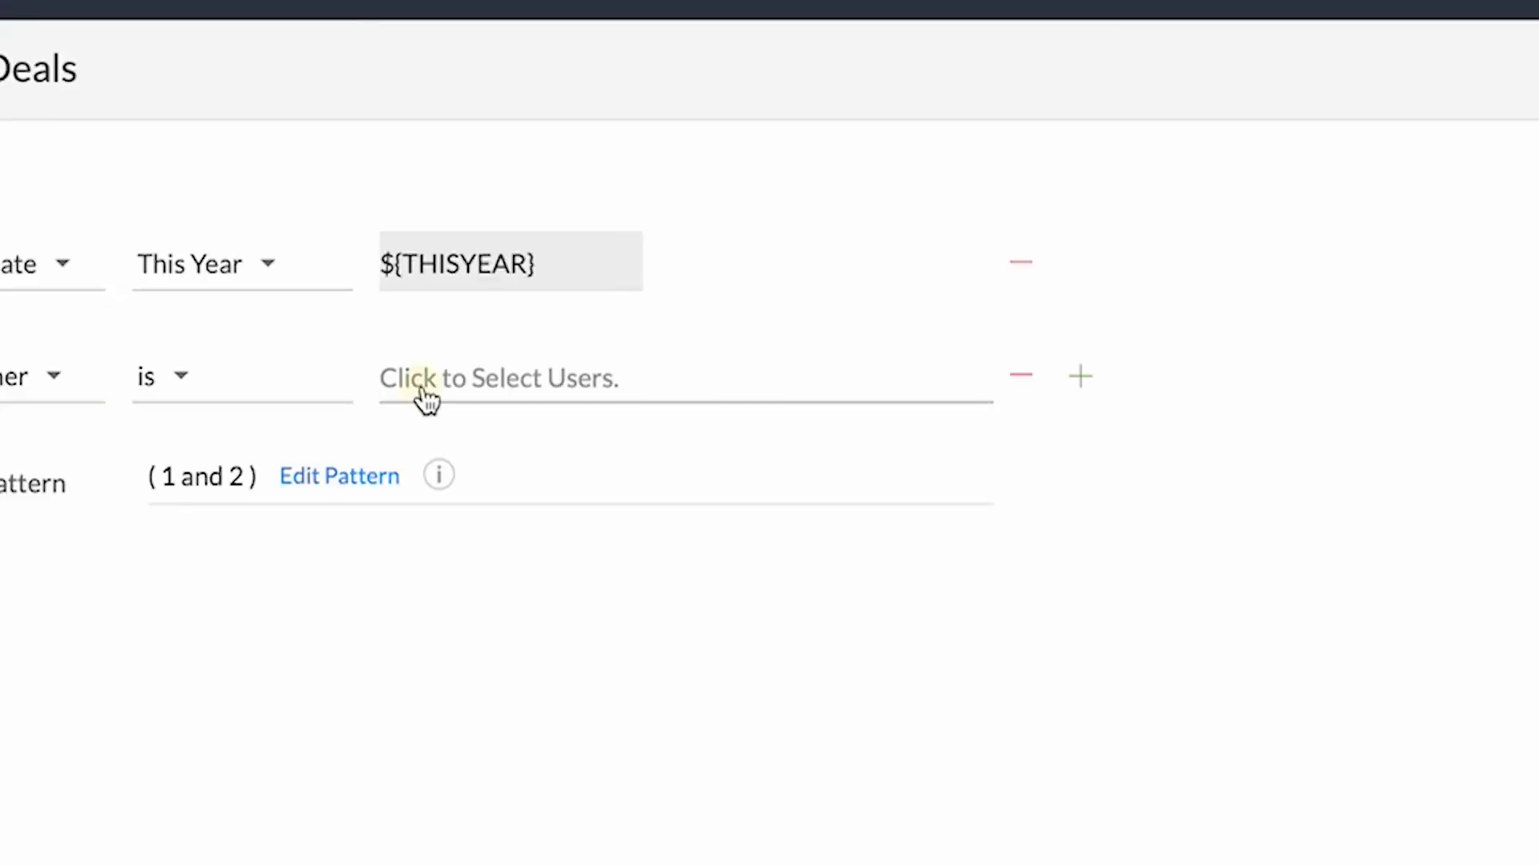
{"action": "left_click", "coordinate": [427, 398]}
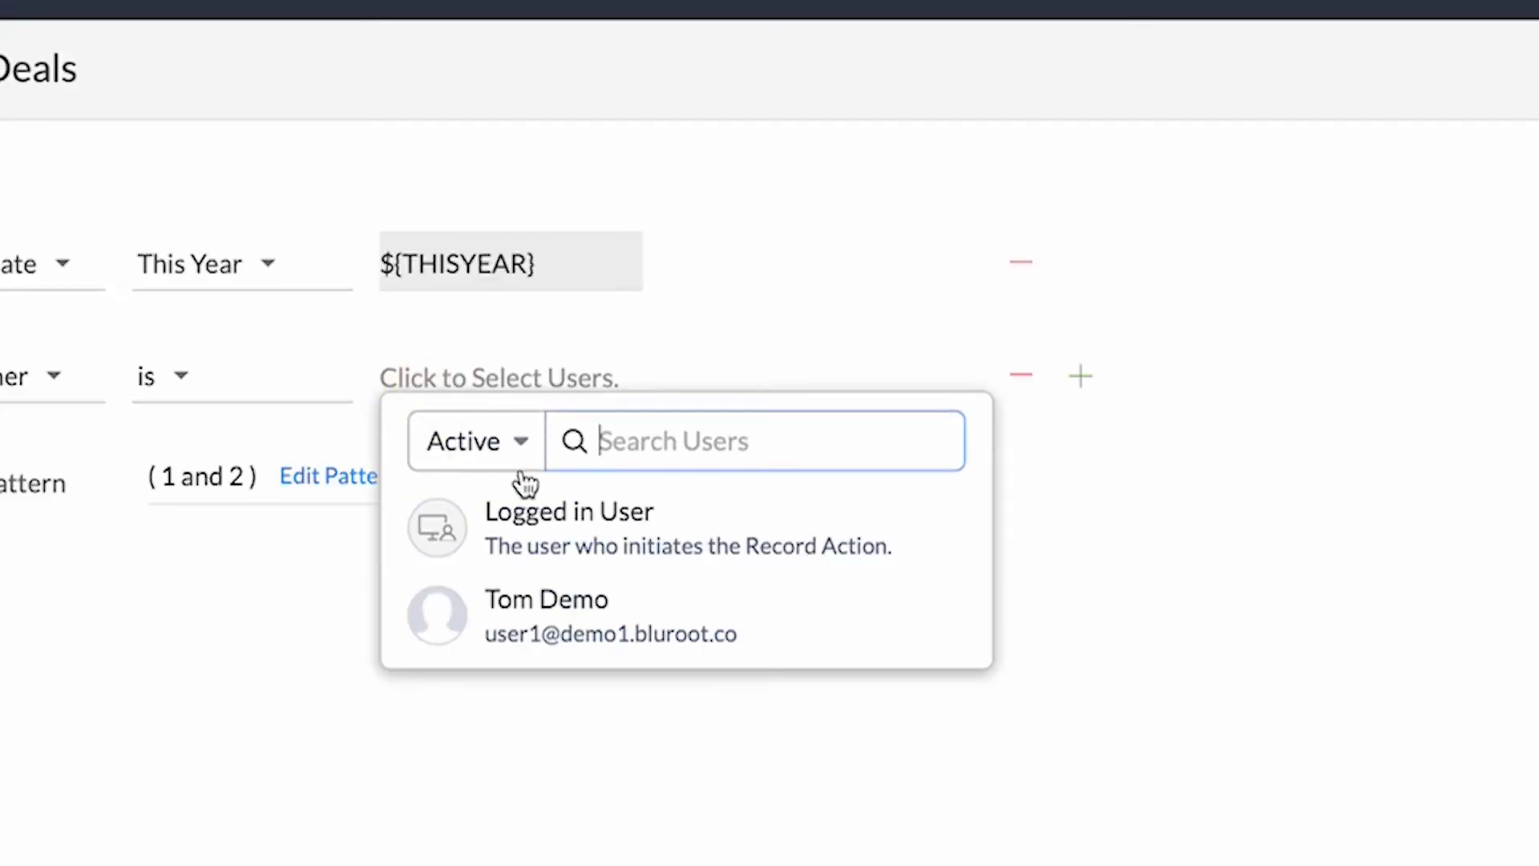
{"action": "left_click", "coordinate": [568, 529]}
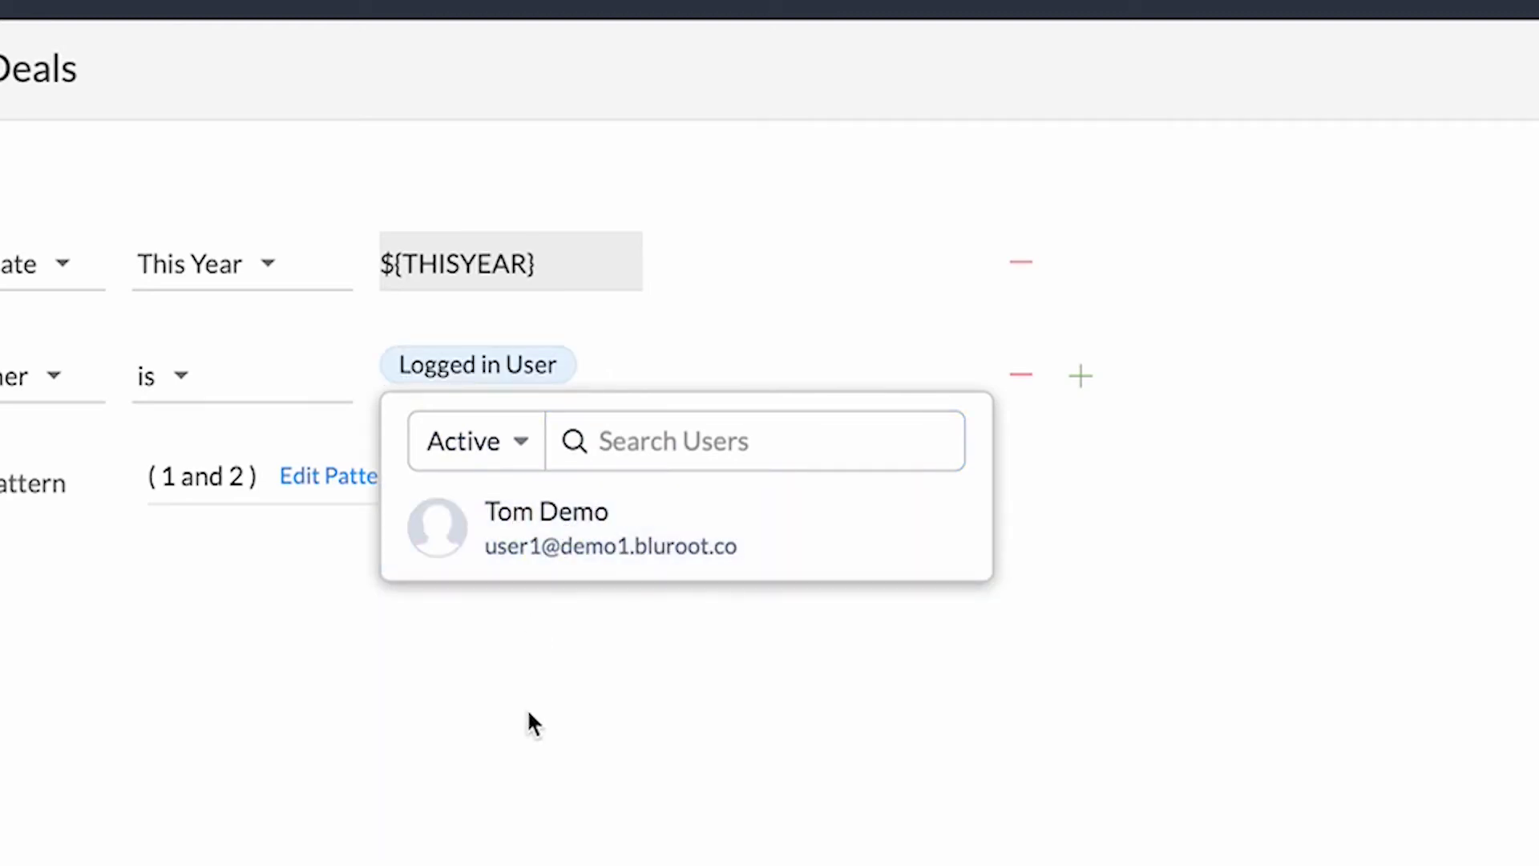
{"action": "left_click", "coordinate": [525, 734]}
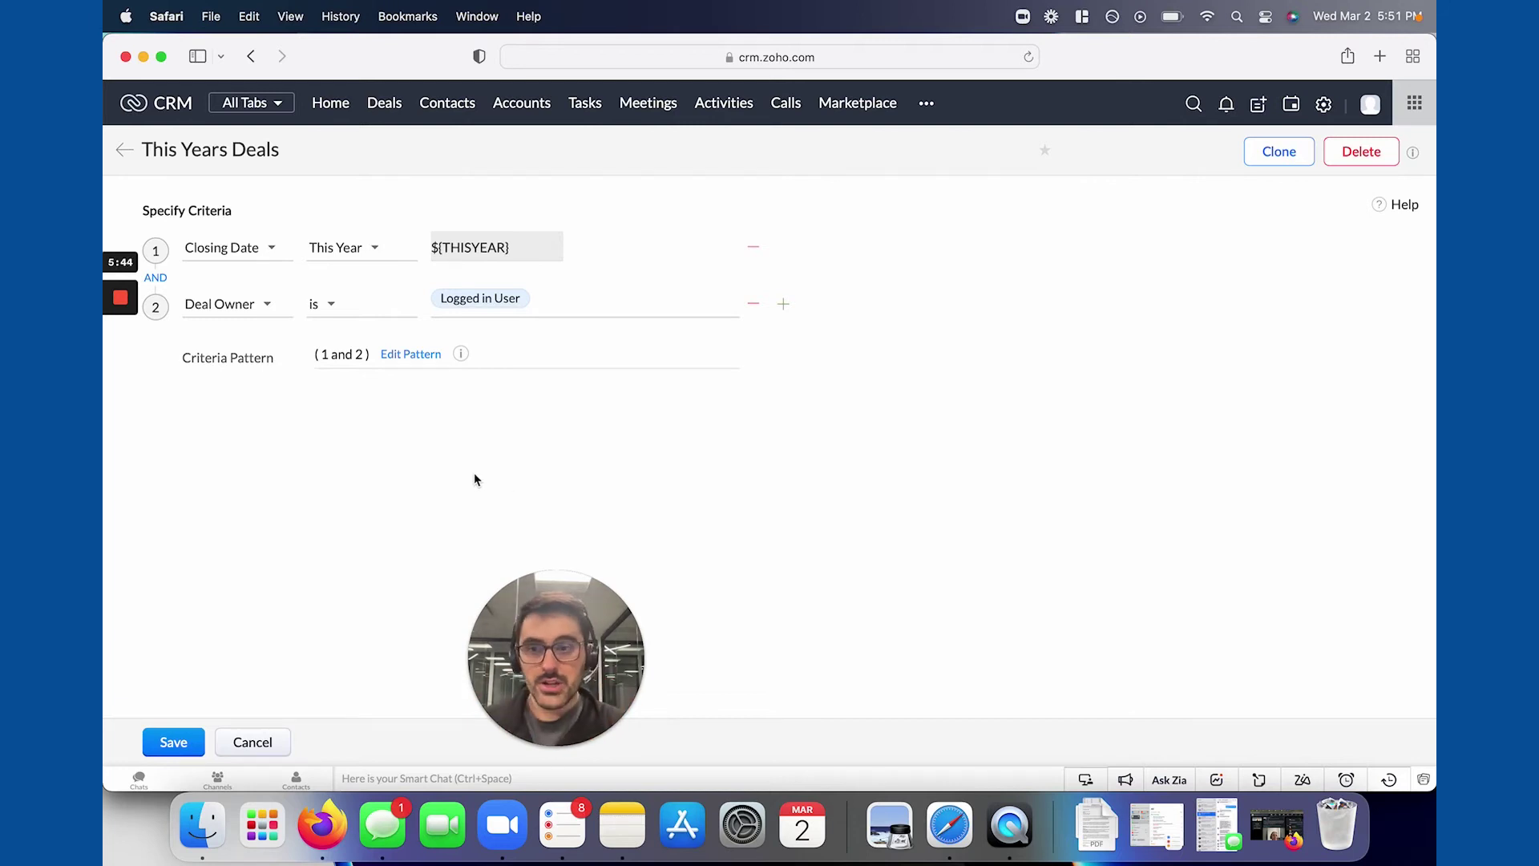
{"action": "left_click", "coordinate": [173, 742]}
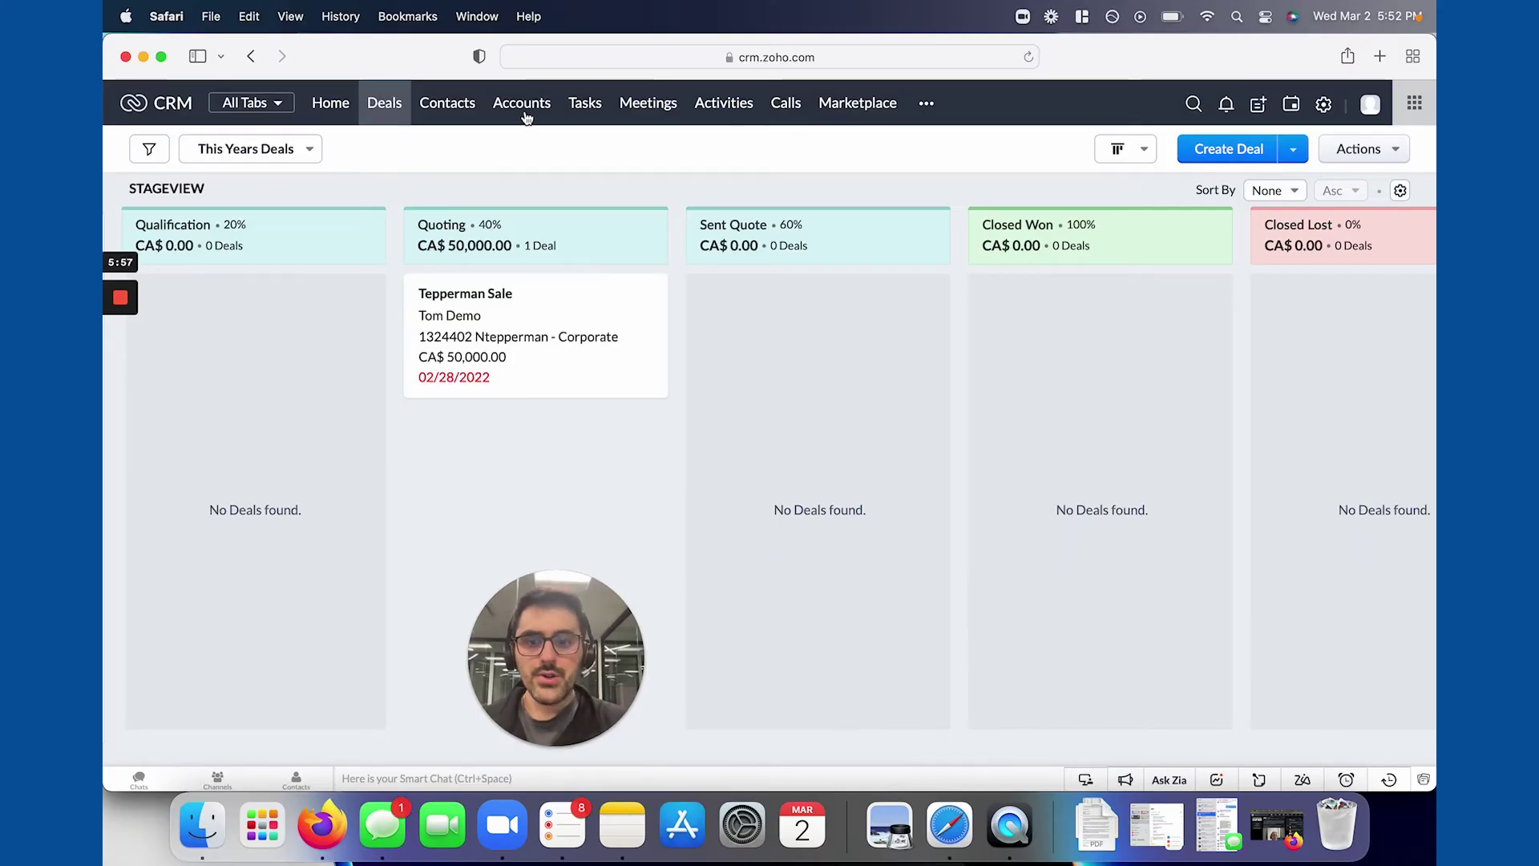
In Accounts, start a new custom view named 'Clients'
{"action": "left_click", "coordinate": [526, 117]}
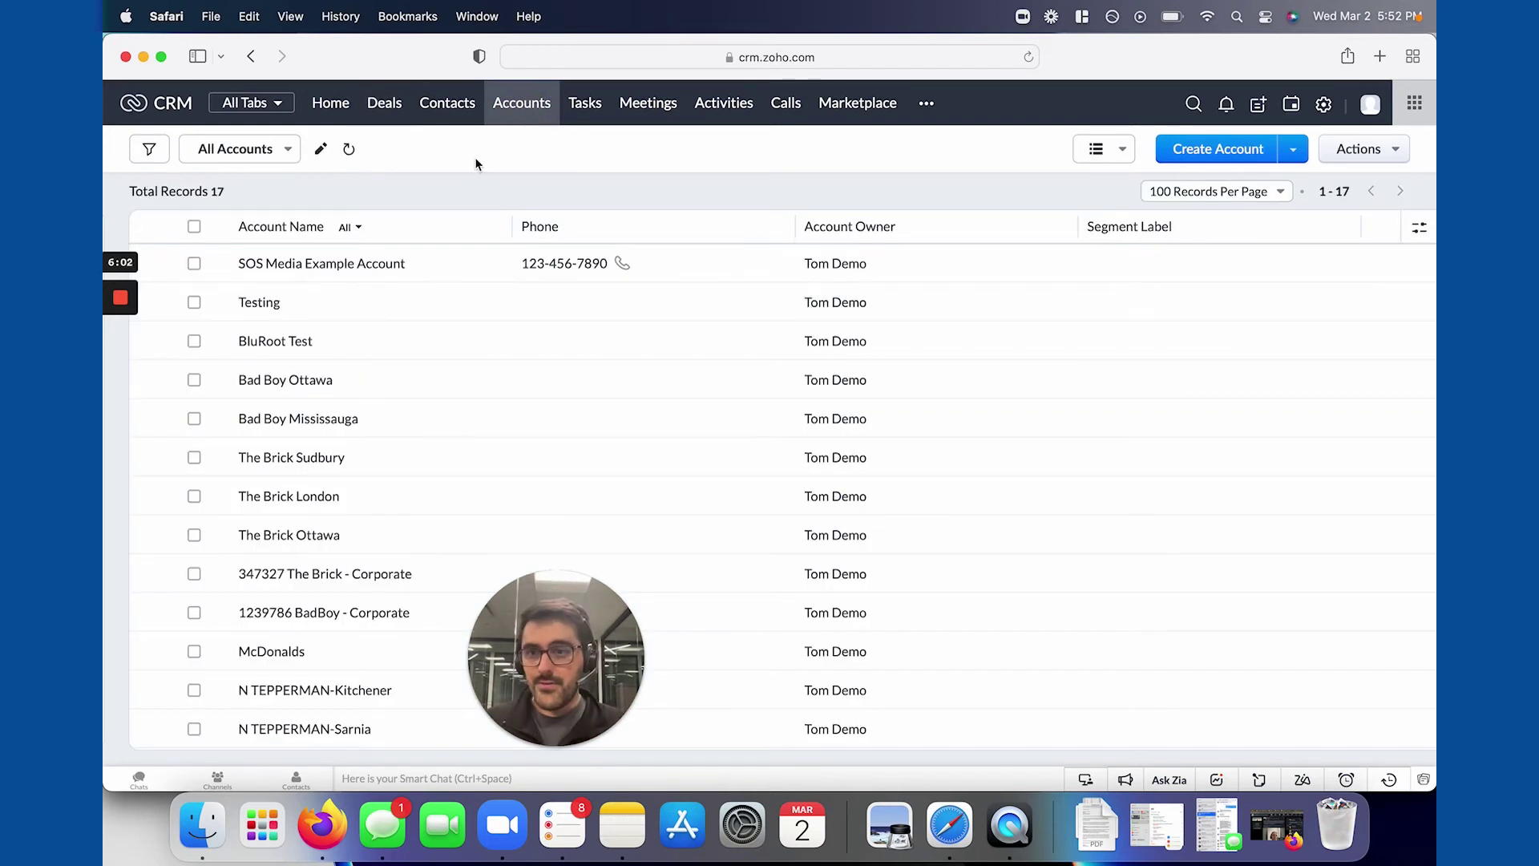
{"action": "left_click", "coordinate": [254, 159]}
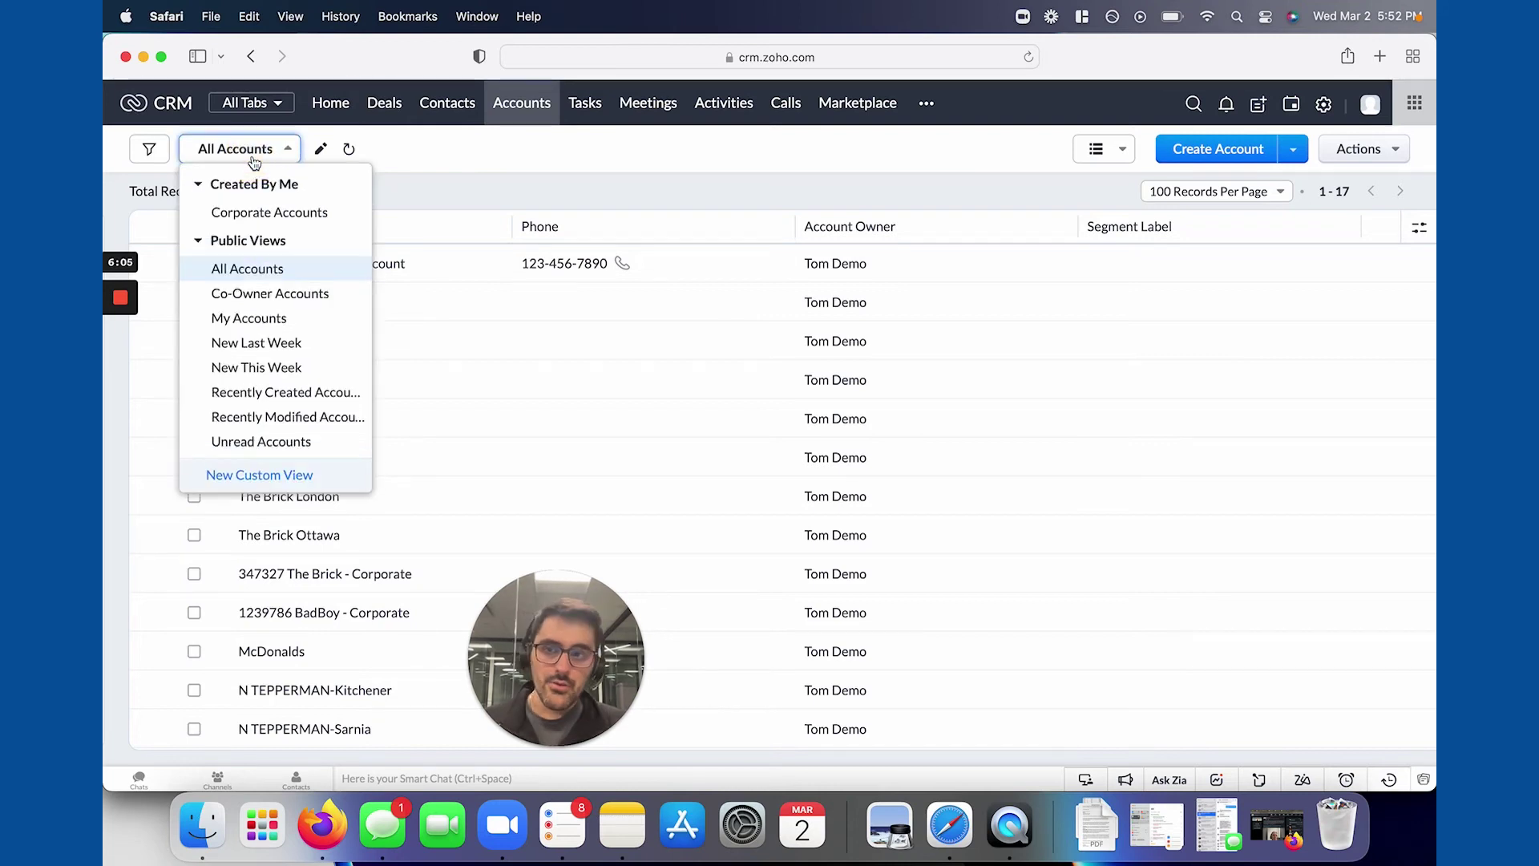
{"action": "left_click", "coordinate": [272, 473]}
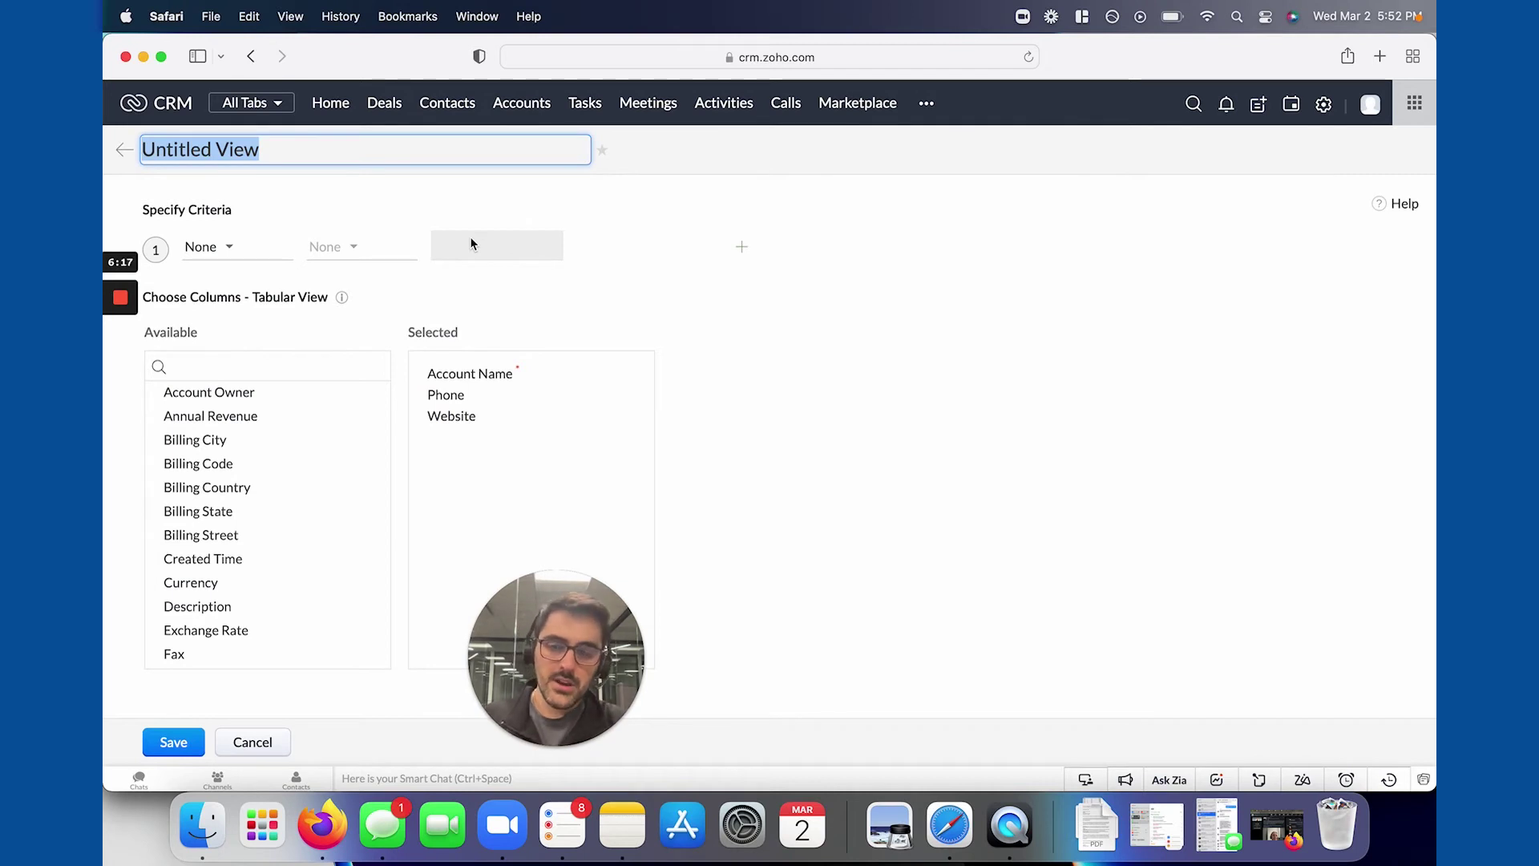
{"action": "type", "text": "Clients"}
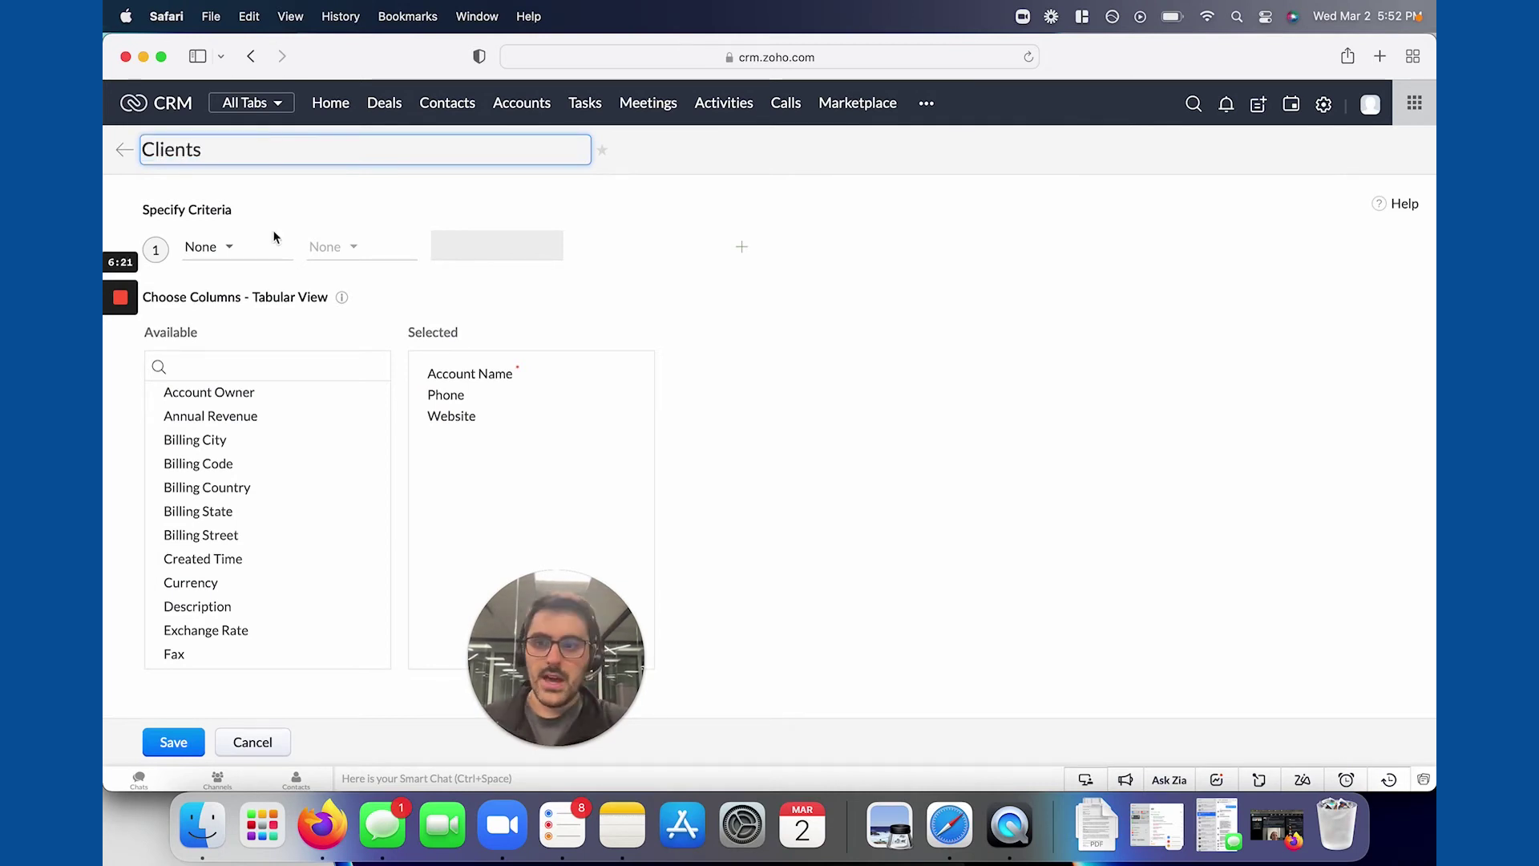
Add a criterion on the Type field with the 'is' operator
{"action": "left_click", "coordinate": [241, 247]}
{"action": "type", "text": "s"}
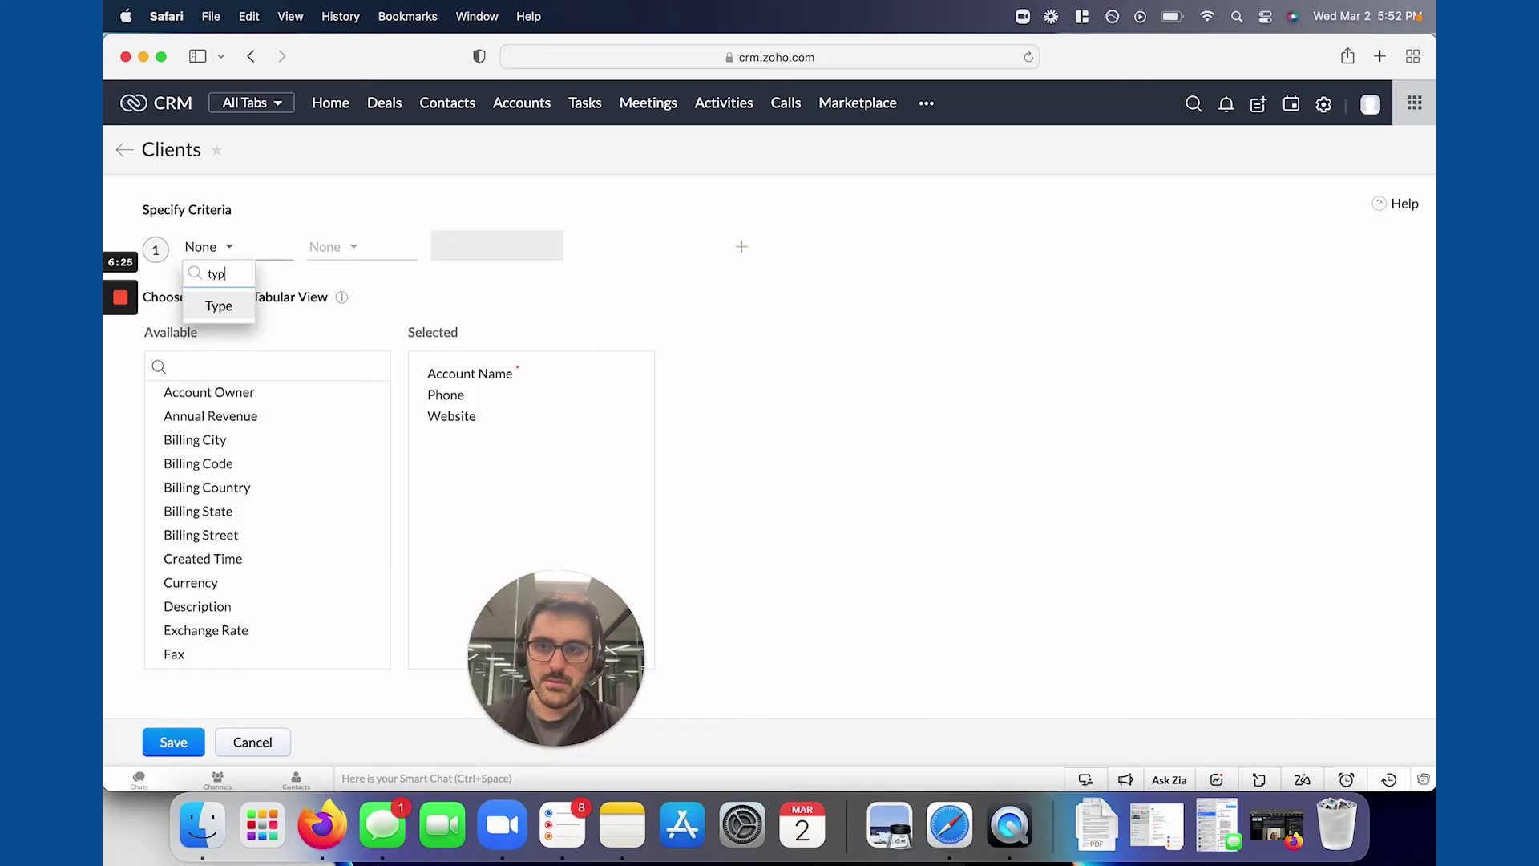
{"action": "left_click", "coordinate": [234, 309]}
{"action": "left_click", "coordinate": [351, 305]}
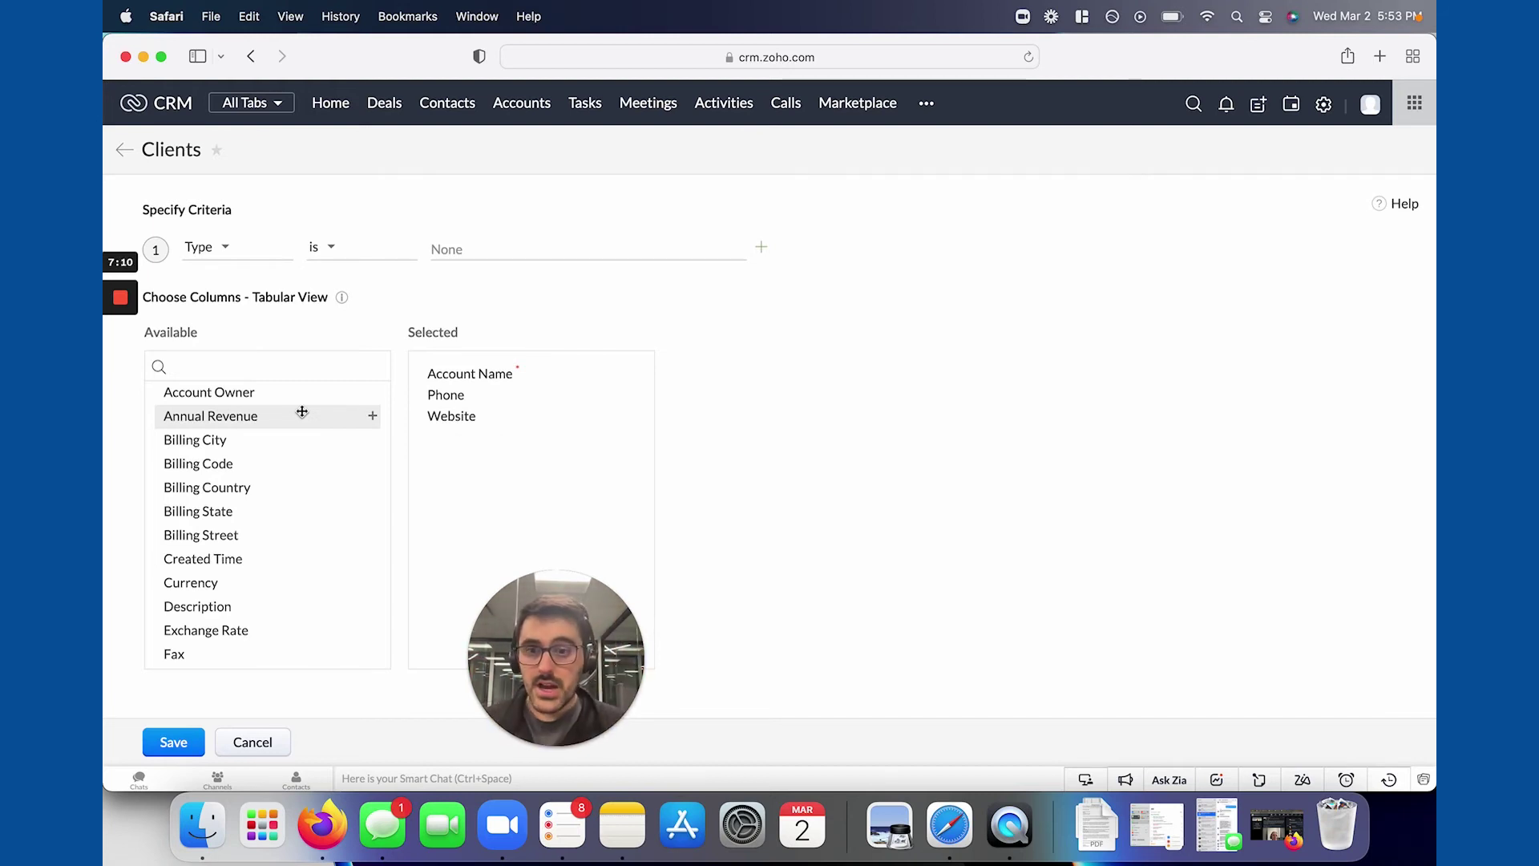
Set the Type value to Showroom and save the Clients view
{"action": "left_click", "coordinate": [170, 746]}
{"action": "left_click", "coordinate": [732, 179]}
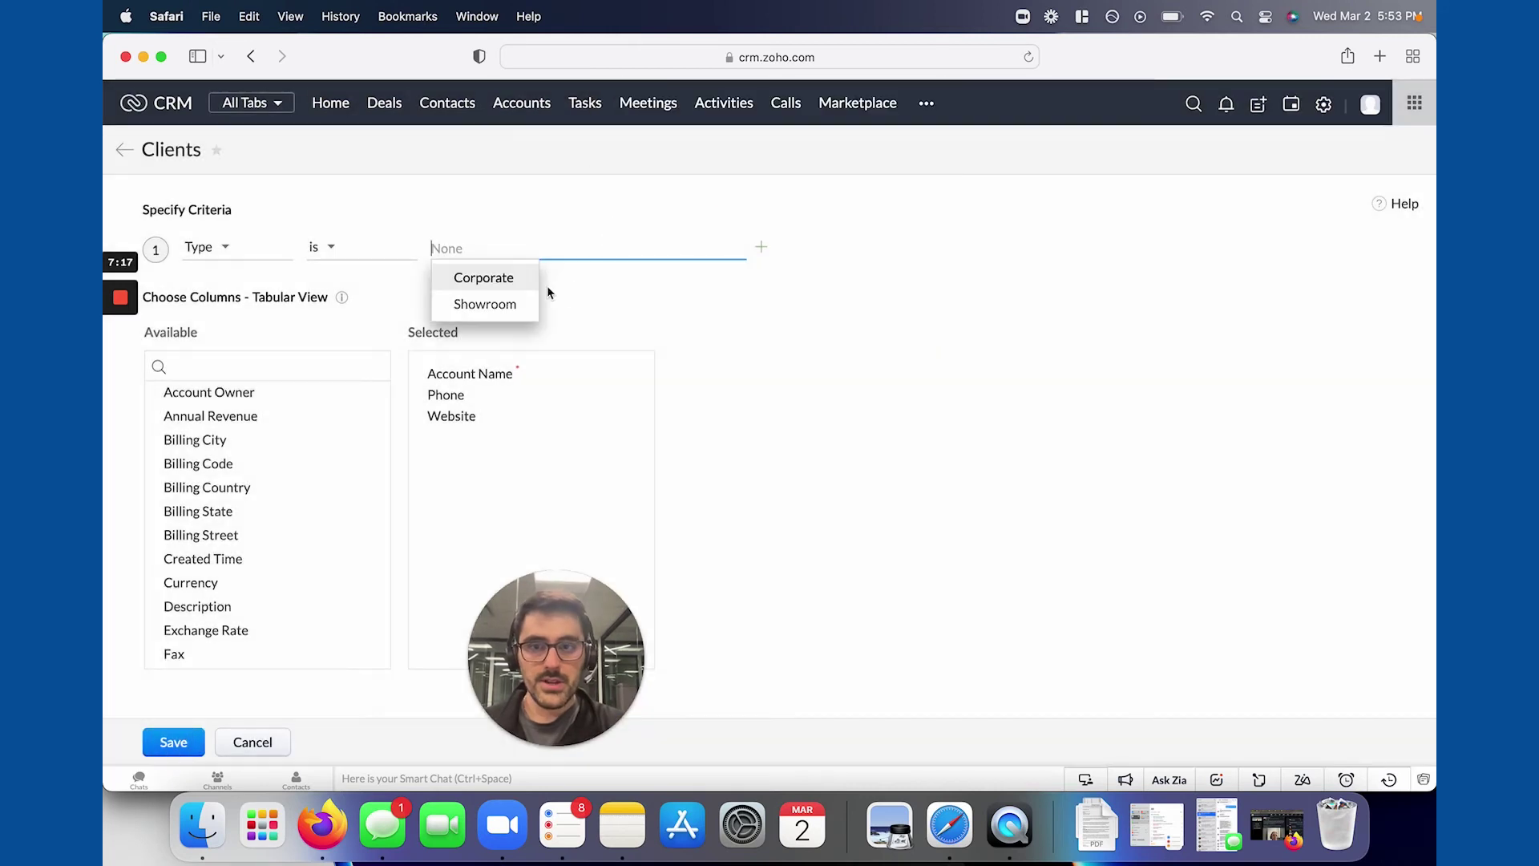
{"action": "left_click", "coordinate": [517, 303]}
{"action": "left_click", "coordinate": [173, 742]}
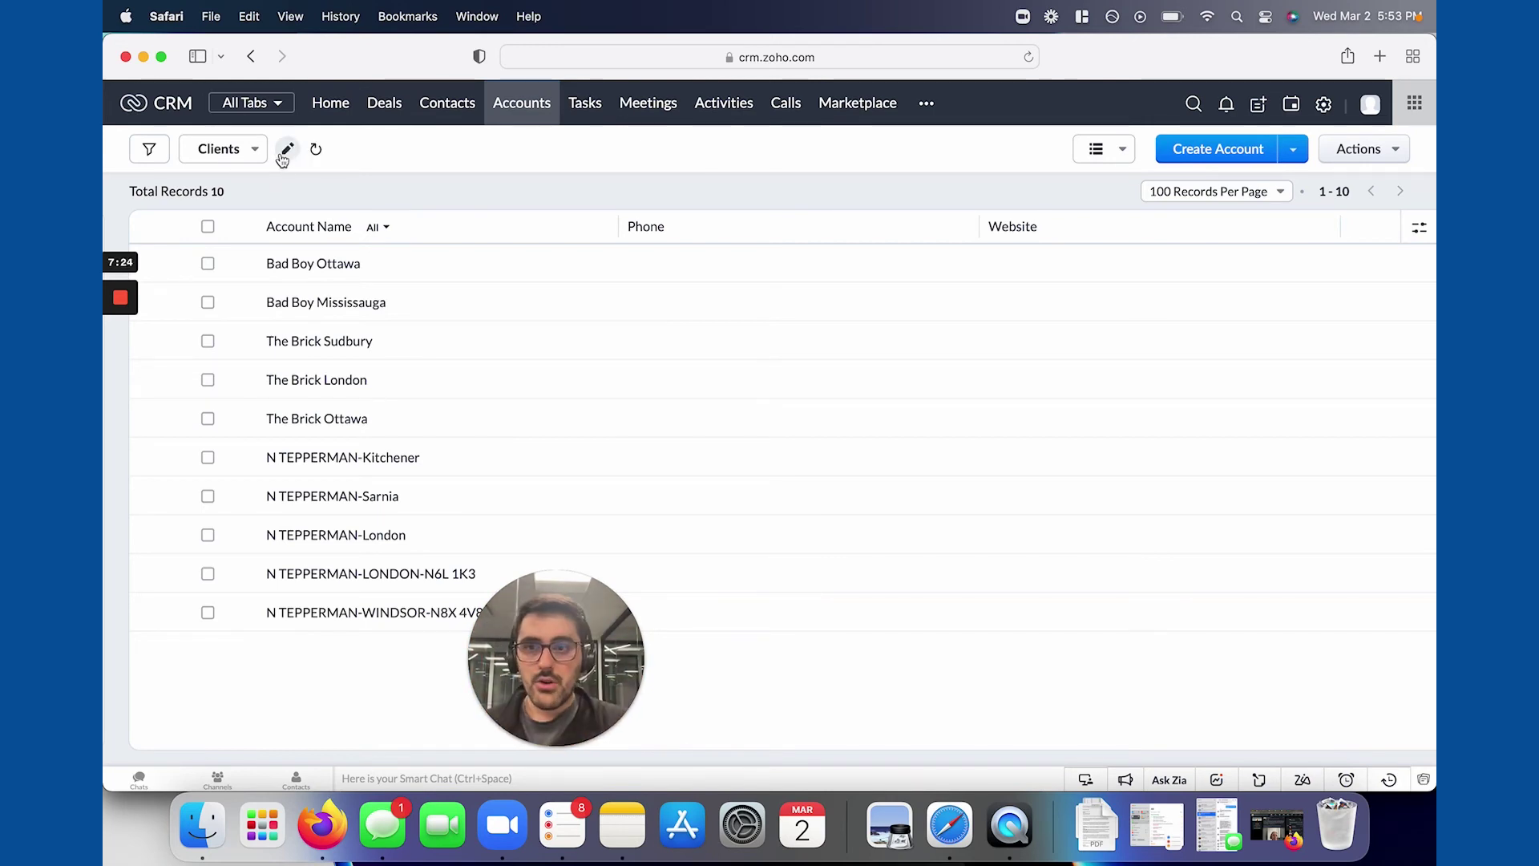
Add a Billing Code column placed before Website and save the Clients view again
{"action": "left_click", "coordinate": [280, 149]}
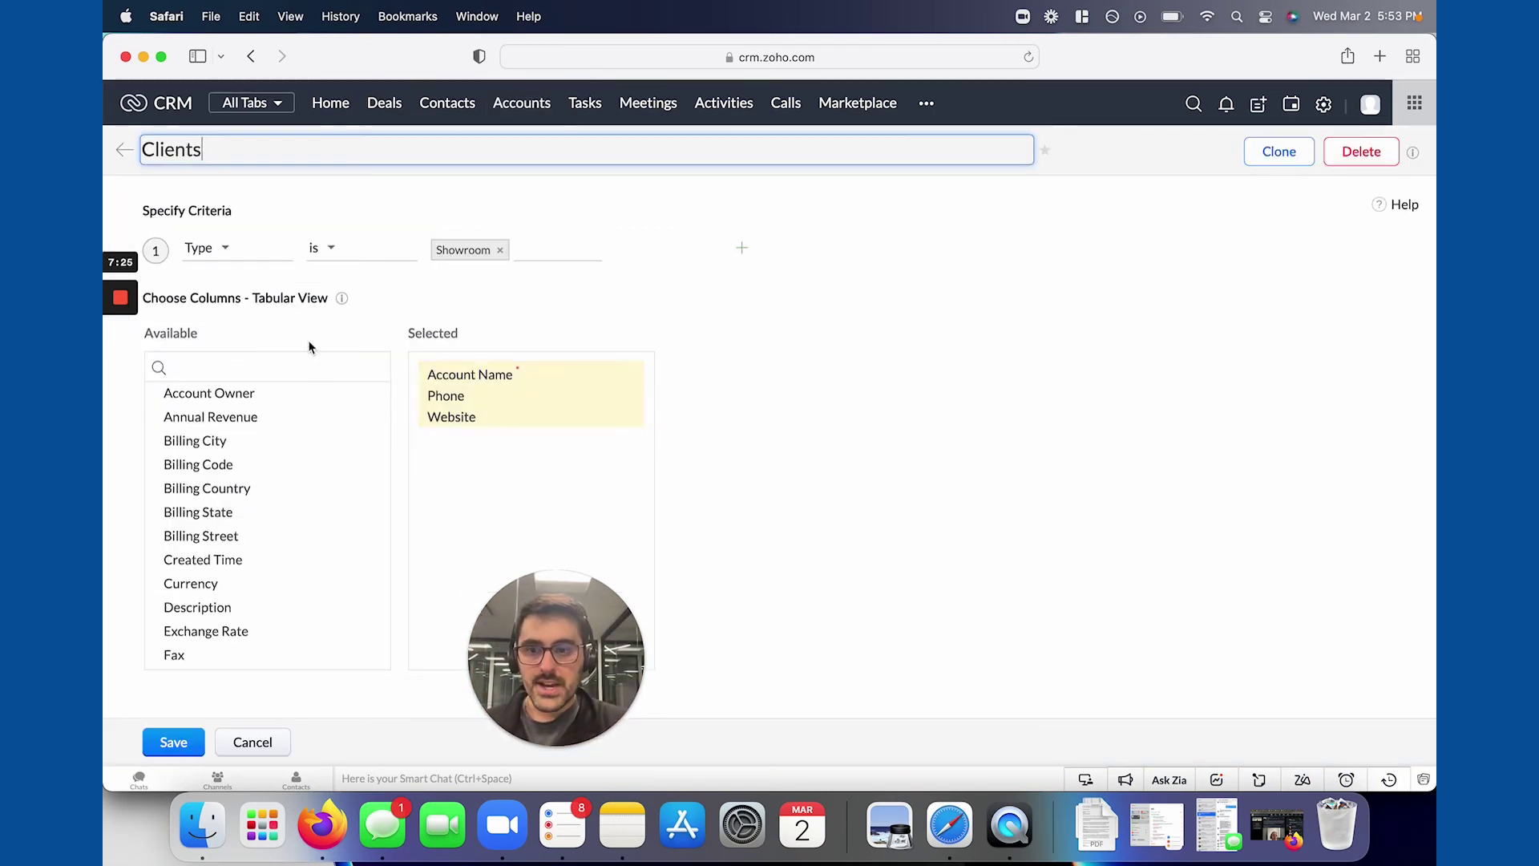
{"action": "left_click", "coordinate": [373, 465]}
{"action": "left_click_drag", "start_coordinate": [481, 441], "coordinate": [478, 417]}
{"action": "left_click", "coordinate": [173, 742]}
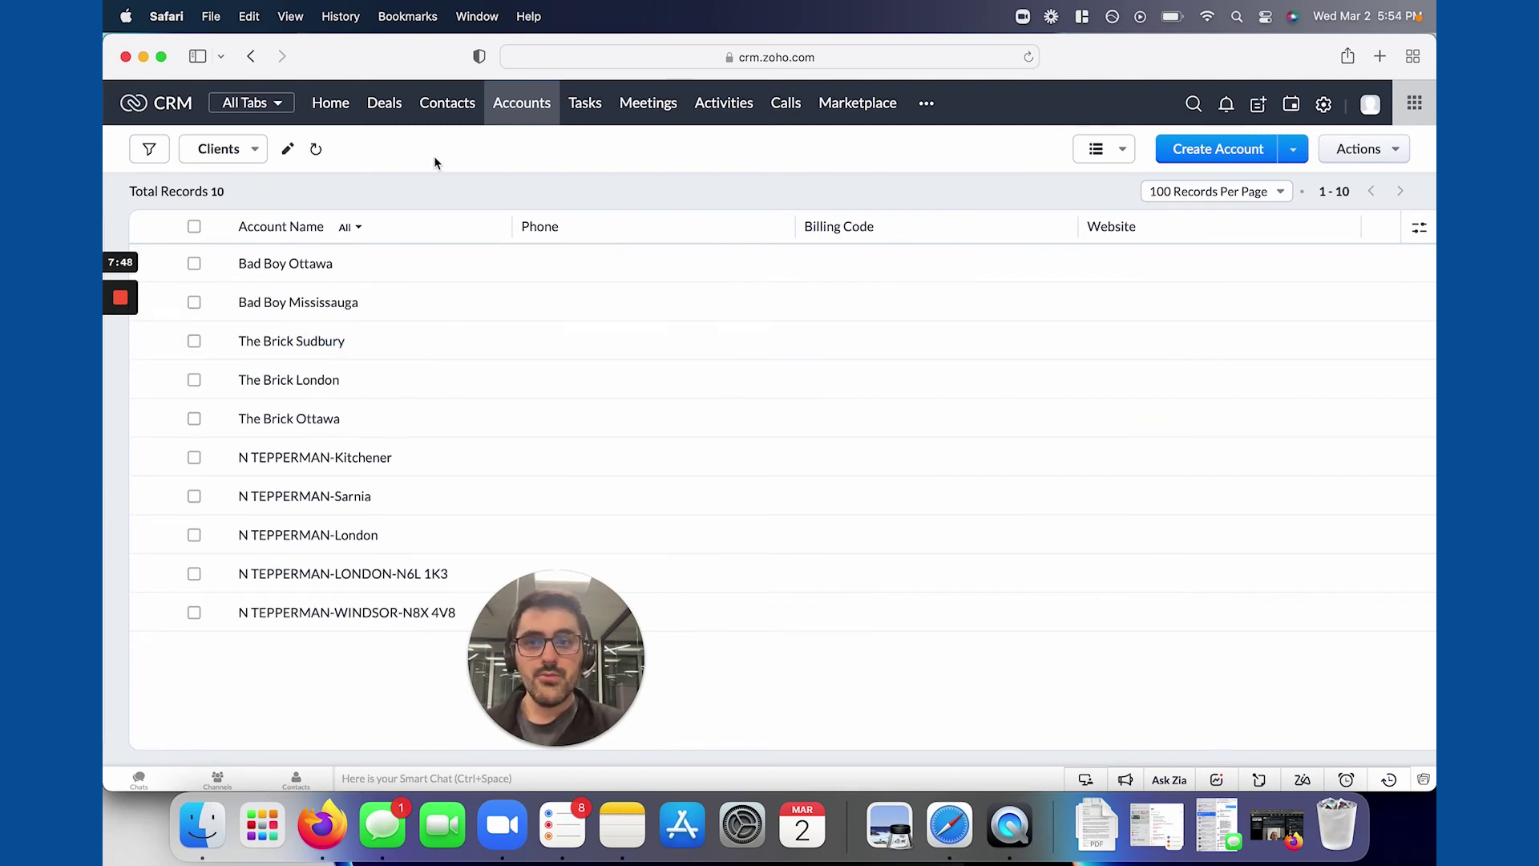
Switch to the Contacts list and look through its available views
{"action": "left_click", "coordinate": [450, 106]}
{"action": "left_click", "coordinate": [244, 148]}
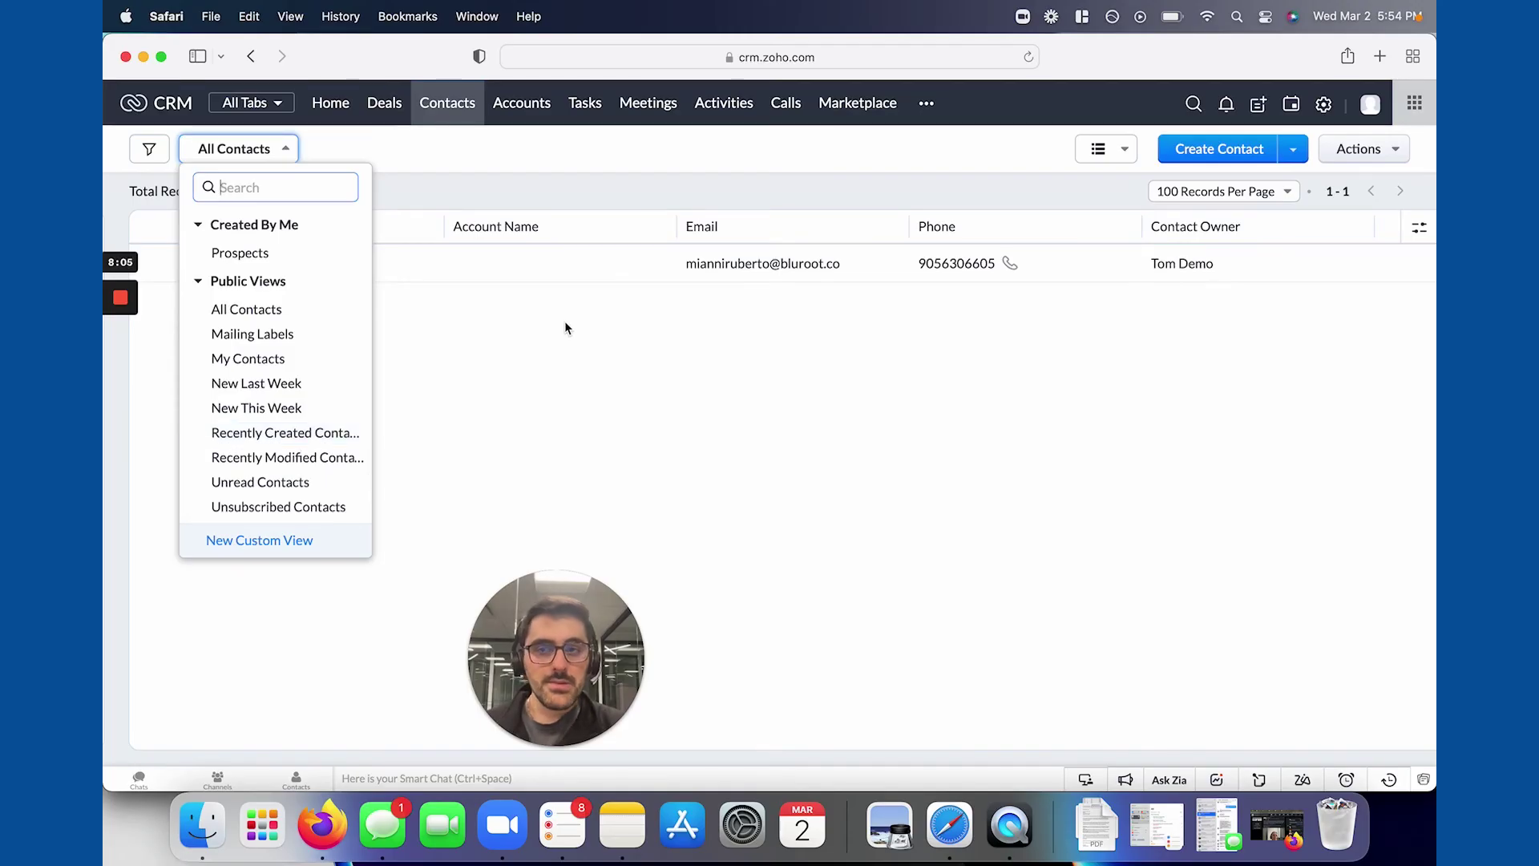
{"action": "left_click", "coordinate": [565, 320]}
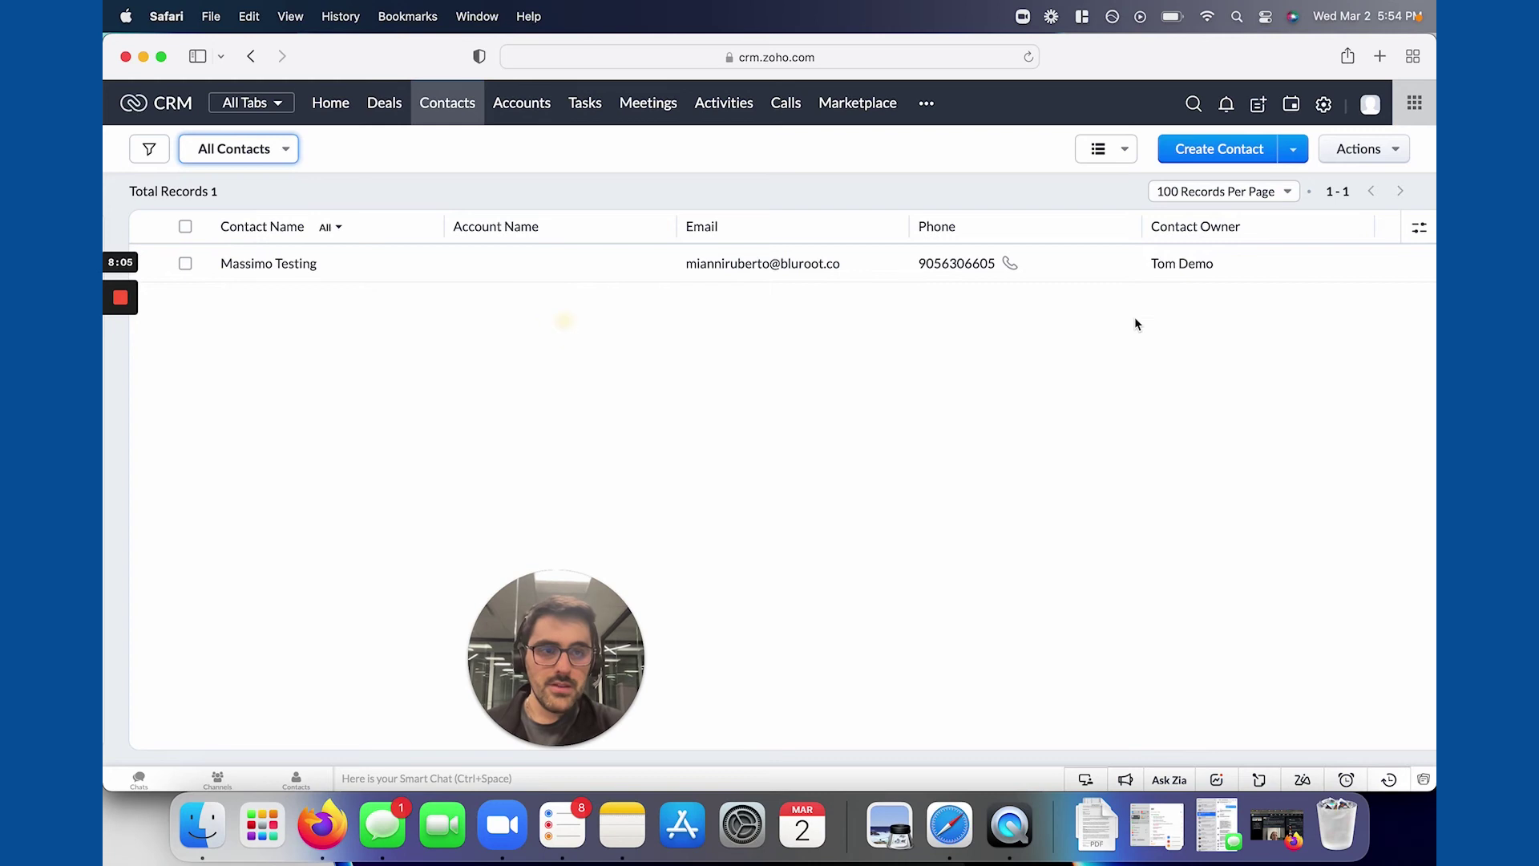
Add the Last Activity Time column to the contacts table and save
{"action": "left_click", "coordinate": [1418, 228]}
{"action": "left_click", "coordinate": [1321, 258]}
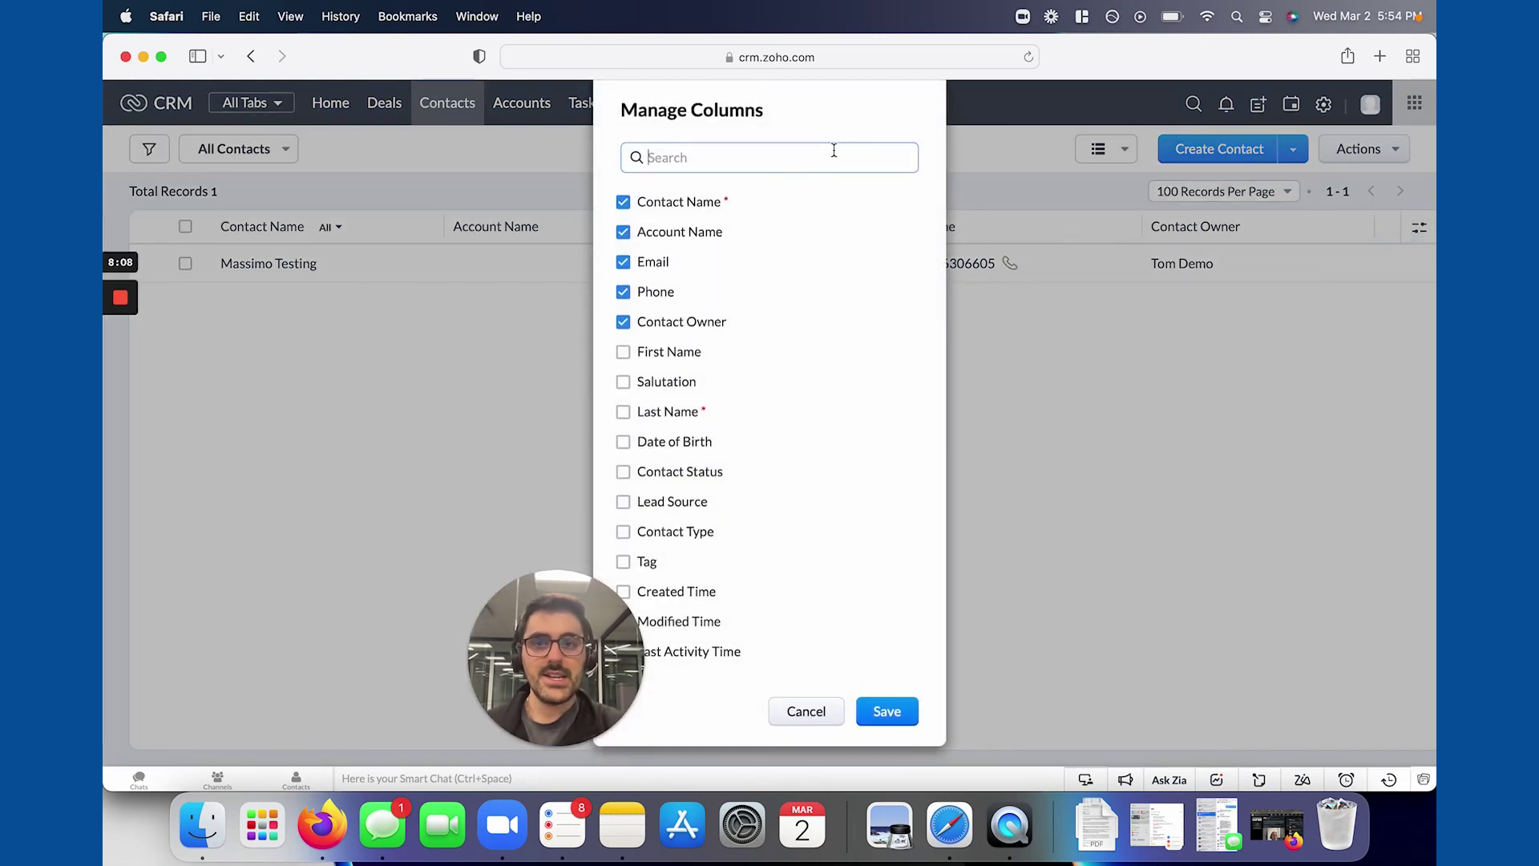
{"action": "type", "text": "last"}
{"action": "left_click", "coordinate": [623, 231]}
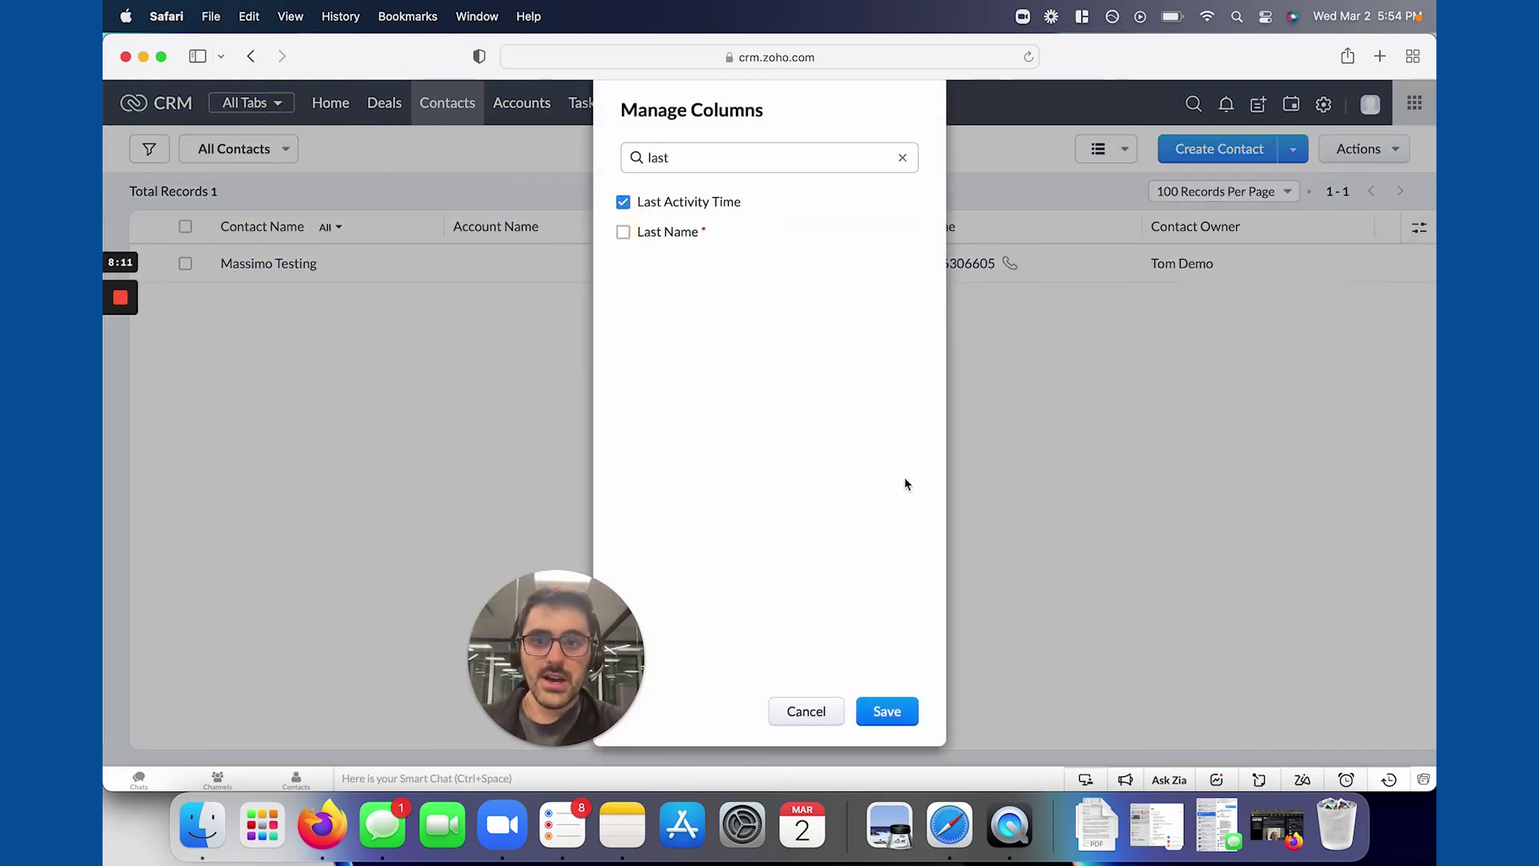
{"action": "left_click", "coordinate": [902, 710]}
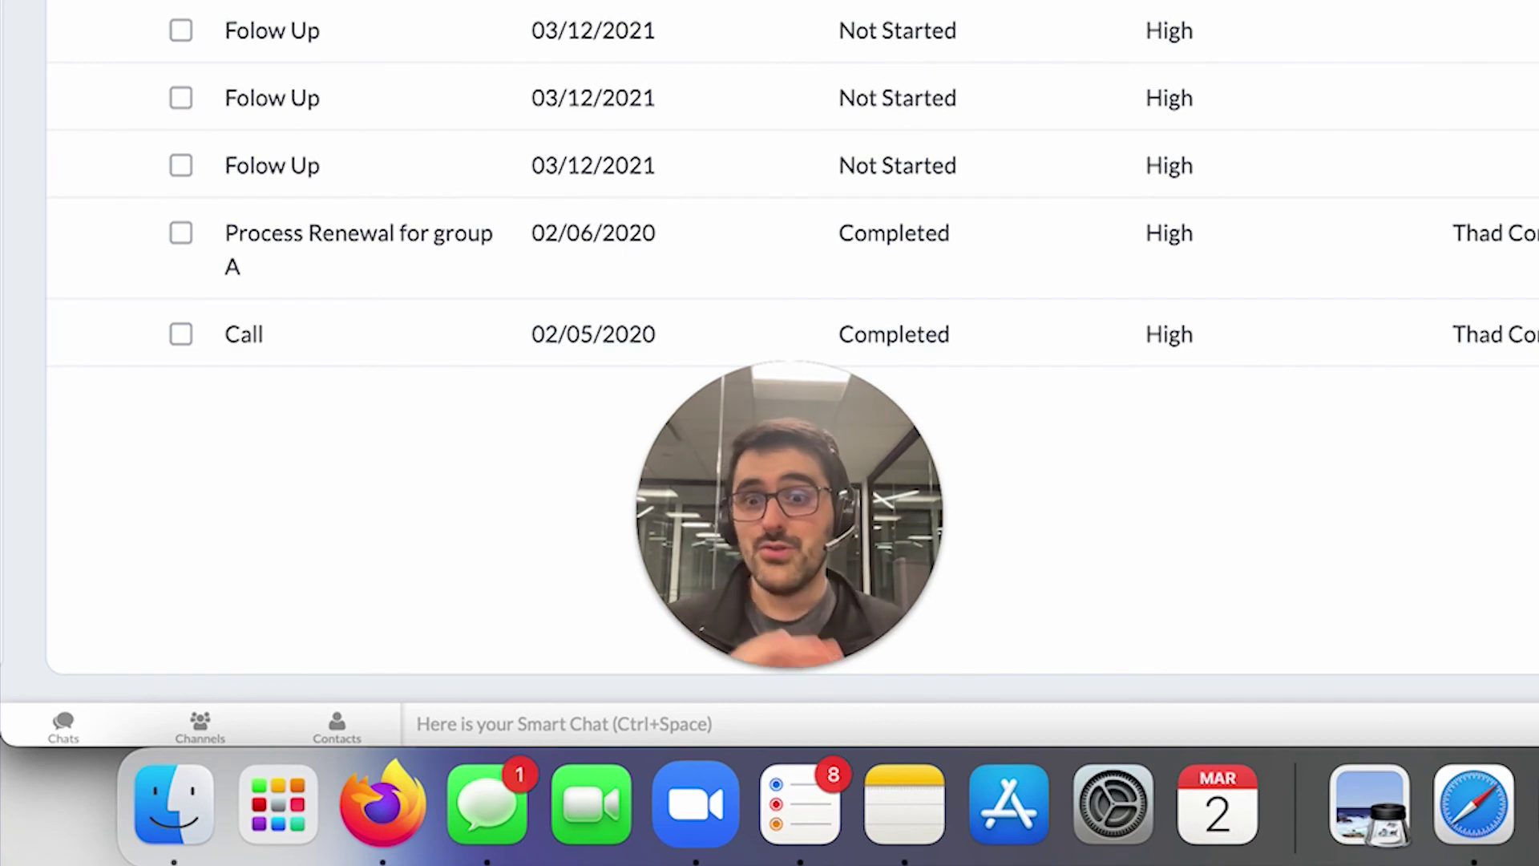
Switch the task list to My Open Tasks, then to My Today + Overdue Tasks
{"action": "left_click", "coordinate": [259, 151]}
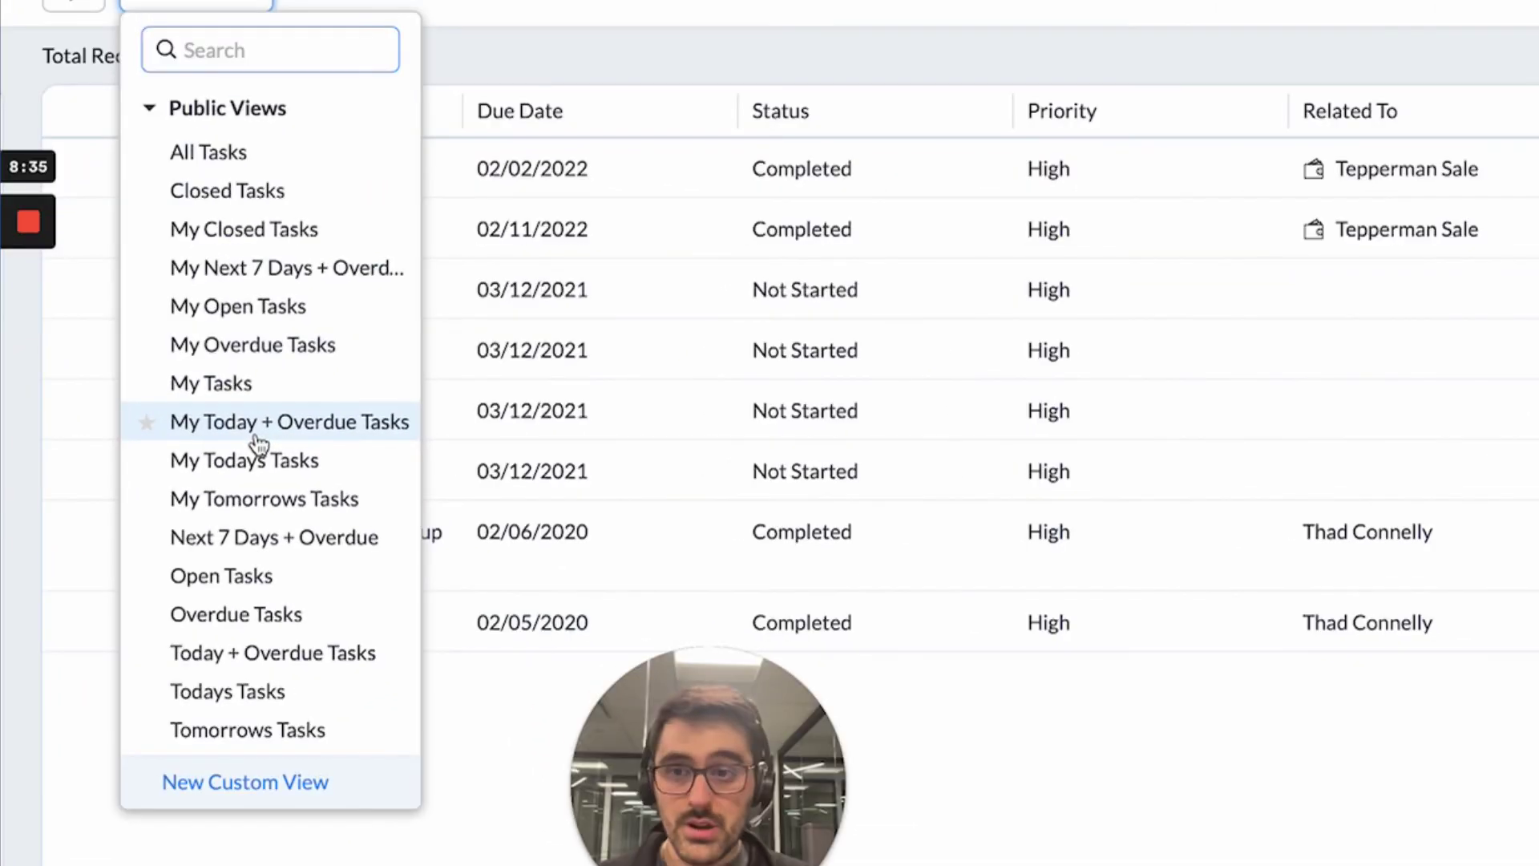
{"action": "left_click", "coordinate": [268, 309]}
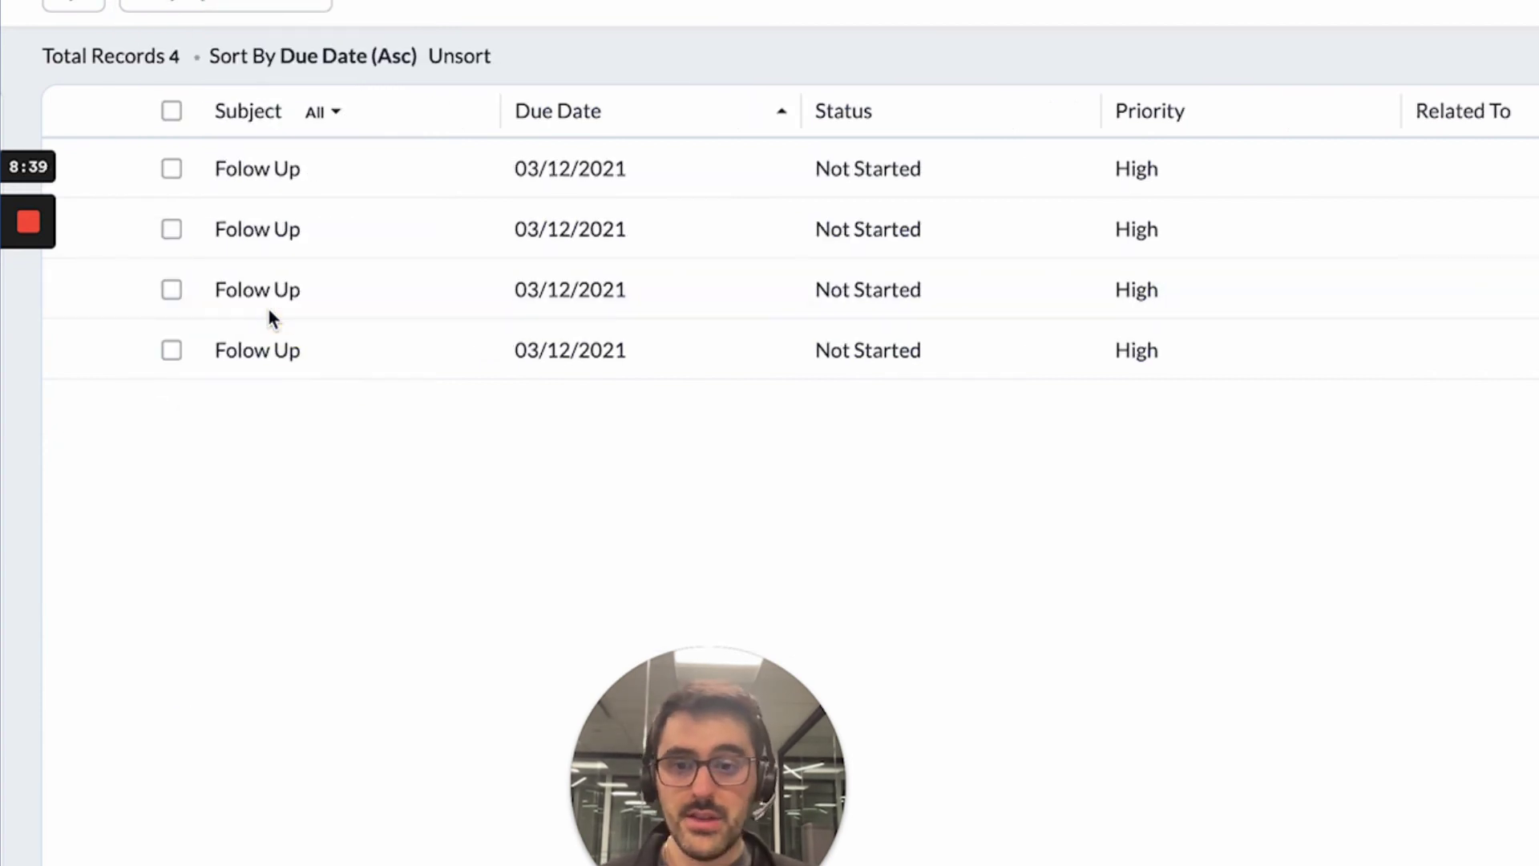
{"action": "left_click", "coordinate": [265, 150]}
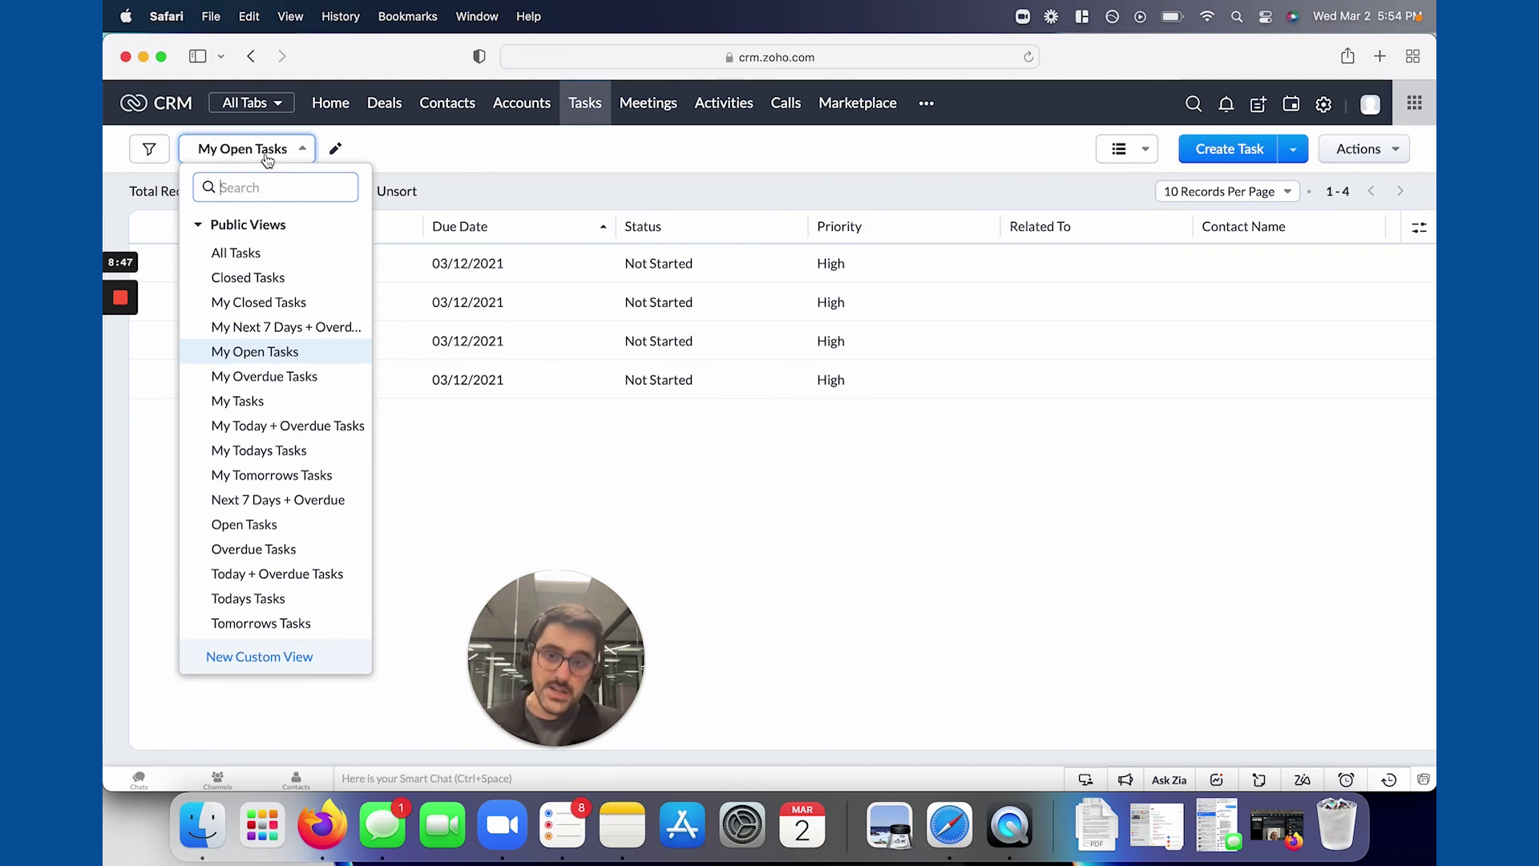
{"action": "left_click", "coordinate": [273, 431]}
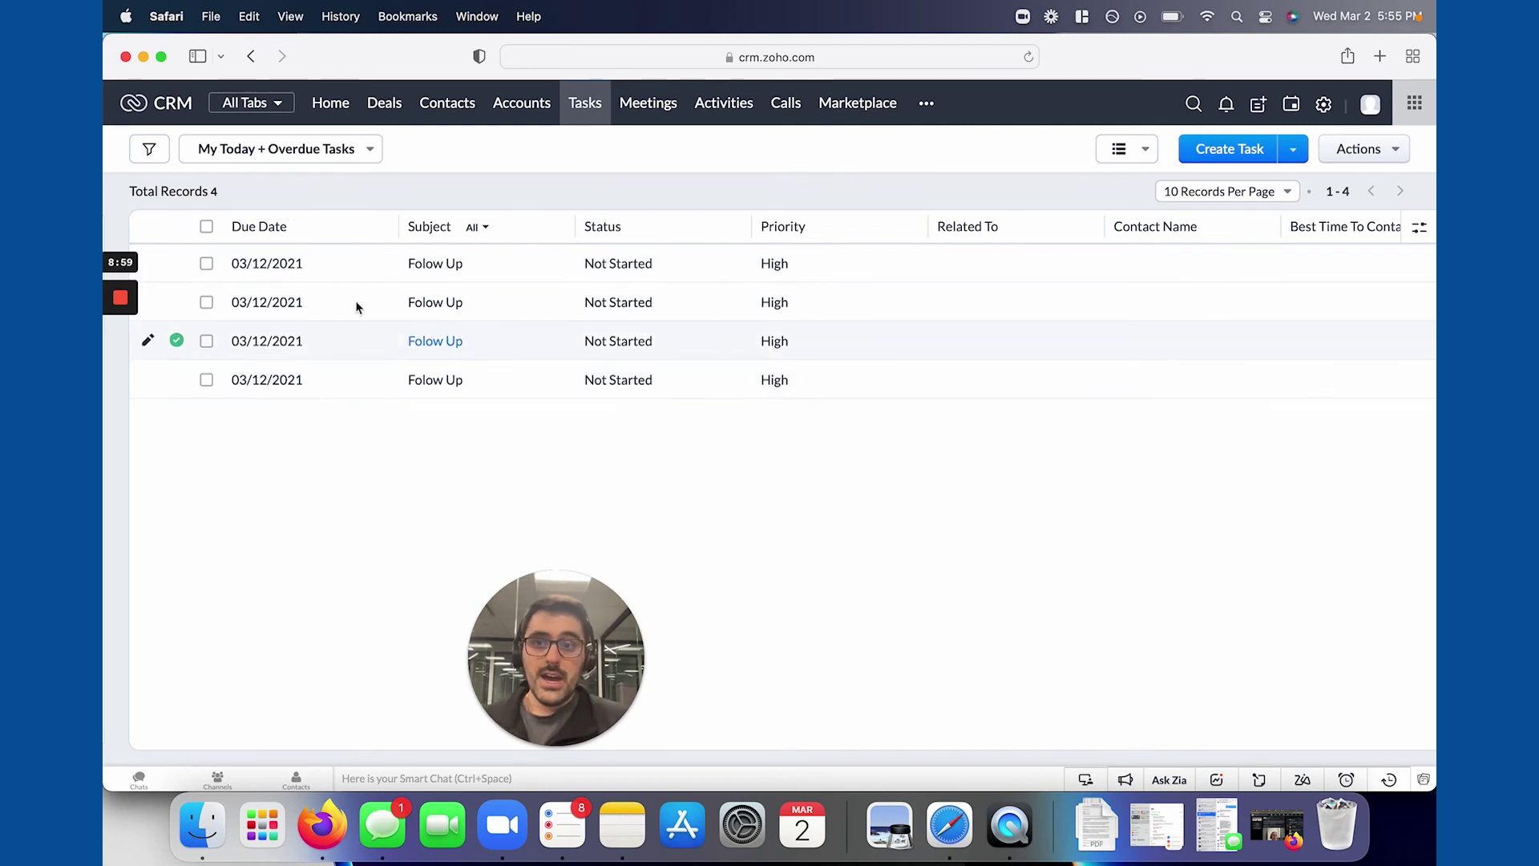
Star My Today + Overdue Tasks, My Open Tasks and My Todays Tasks as favorite task views
{"action": "left_click", "coordinate": [403, 150]}
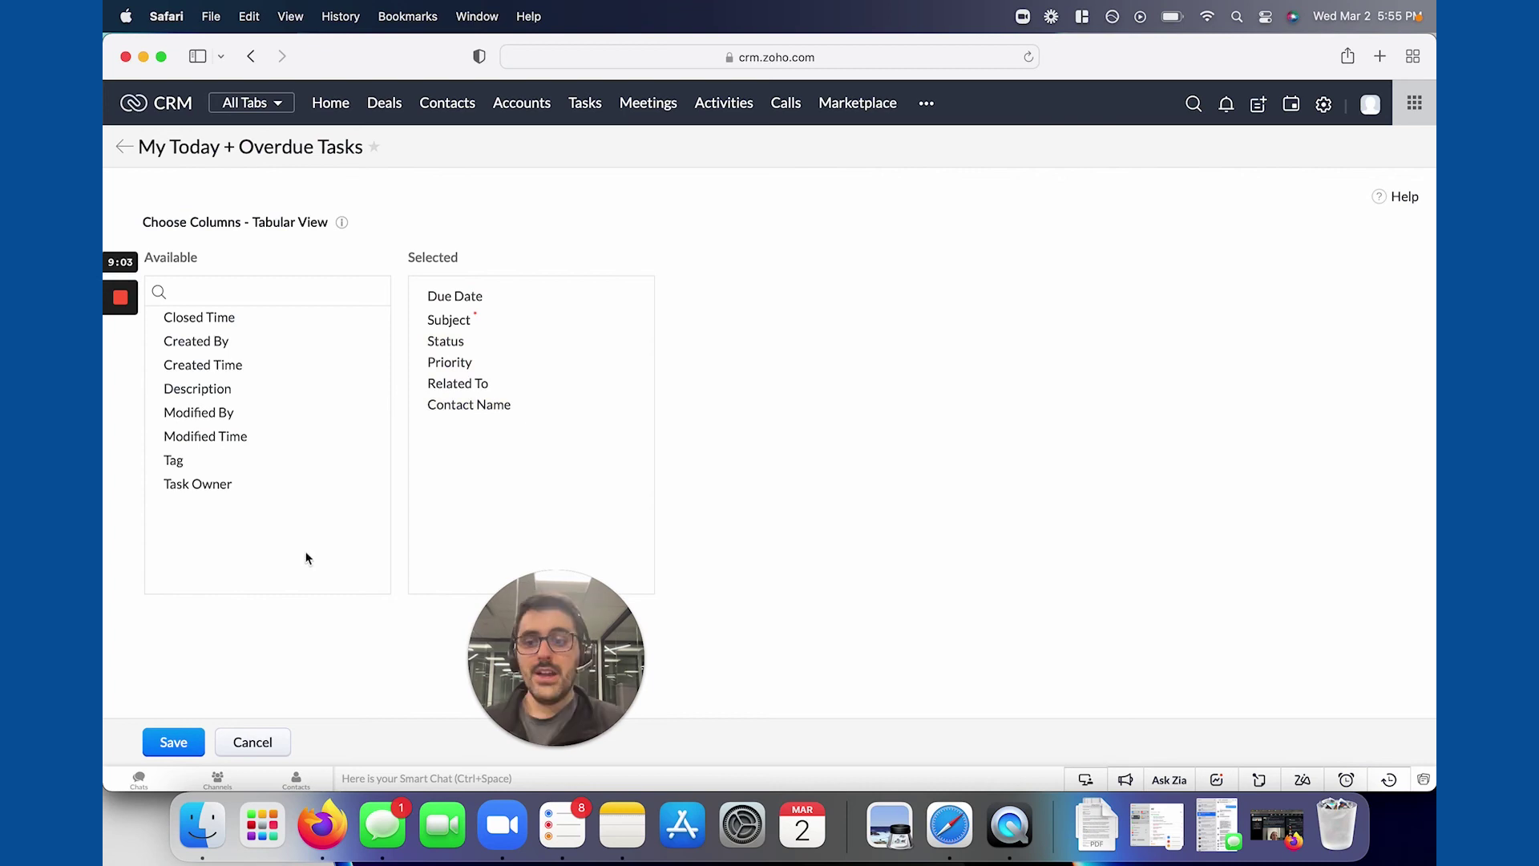
{"action": "left_click", "coordinate": [258, 751]}
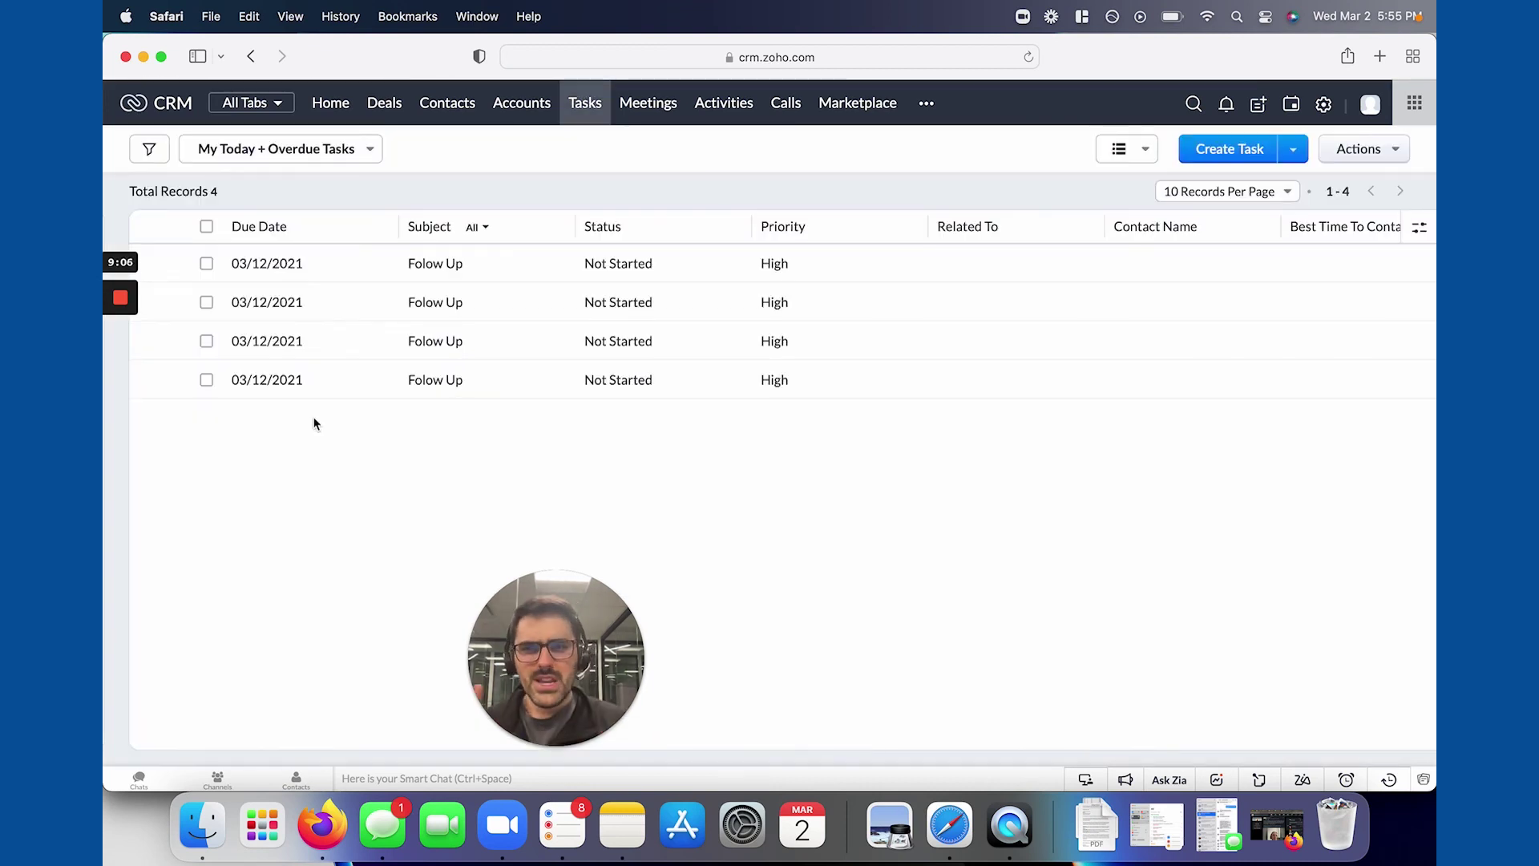
{"action": "left_click", "coordinate": [320, 149]}
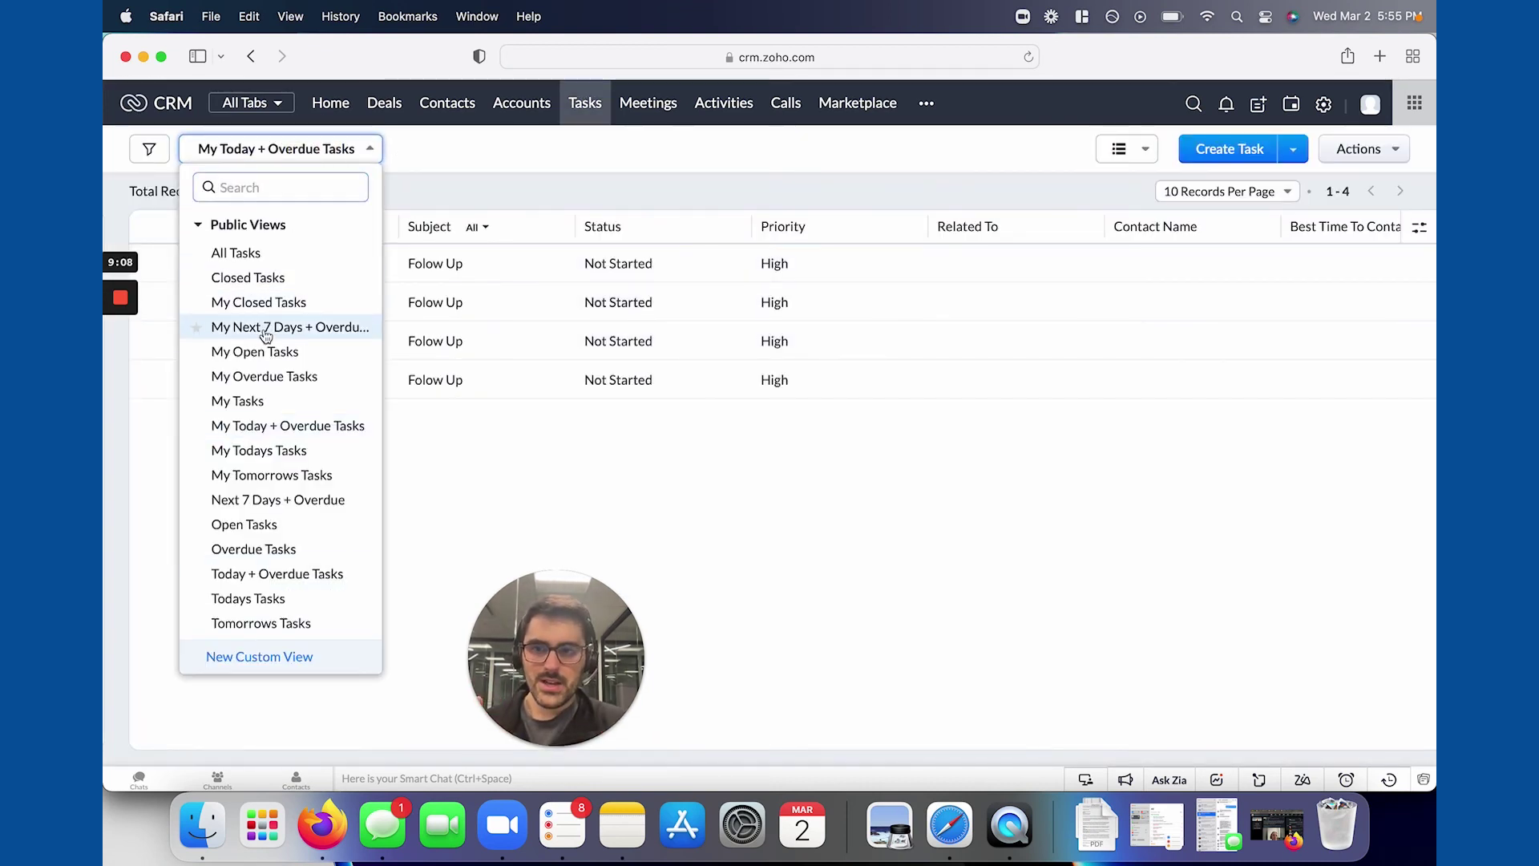
{"action": "left_click", "coordinate": [195, 426]}
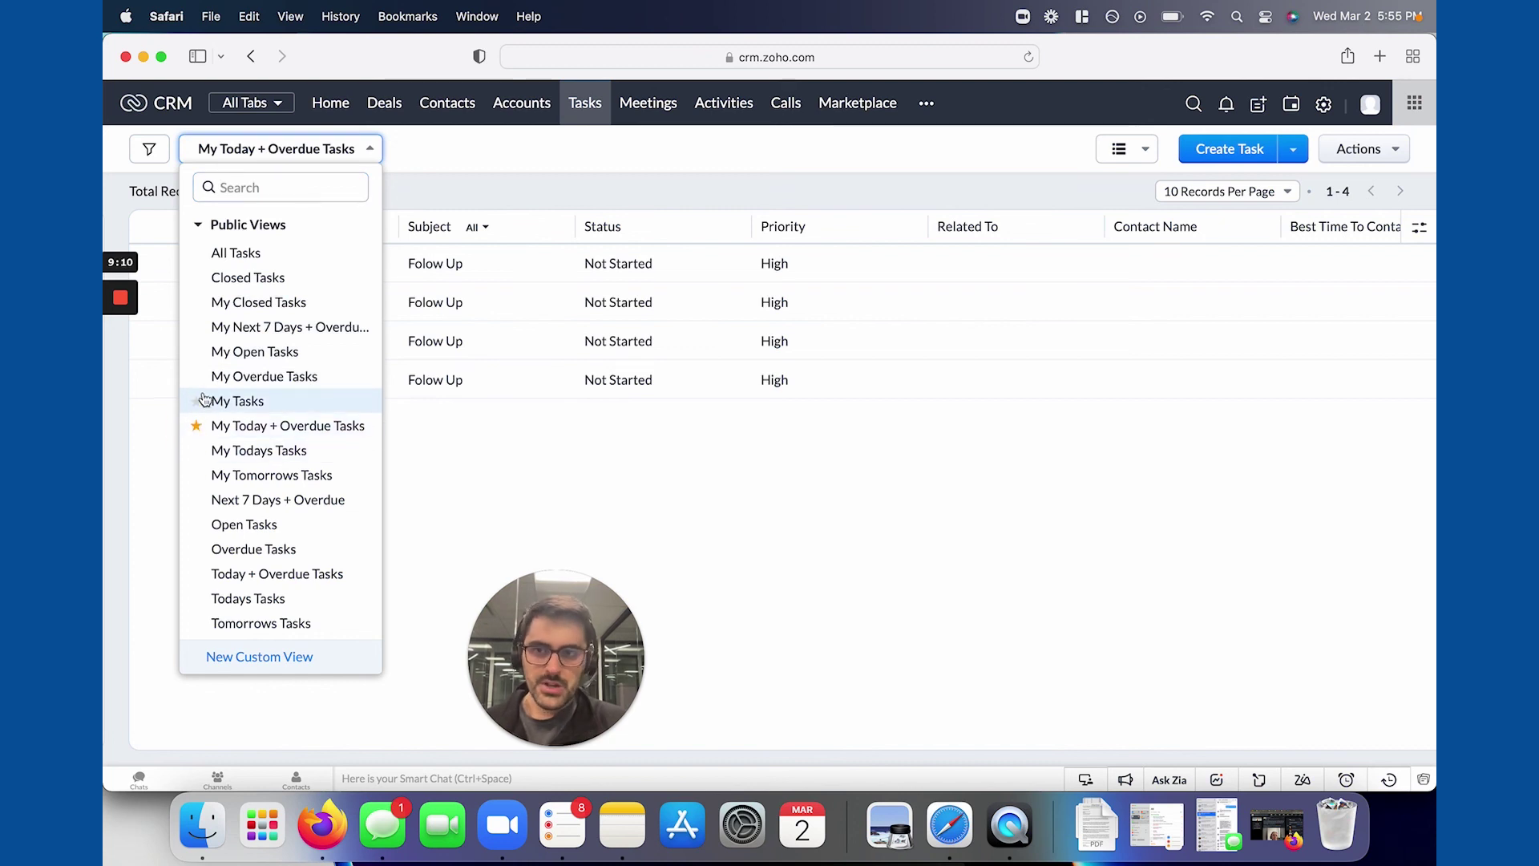
{"action": "left_click", "coordinate": [196, 351]}
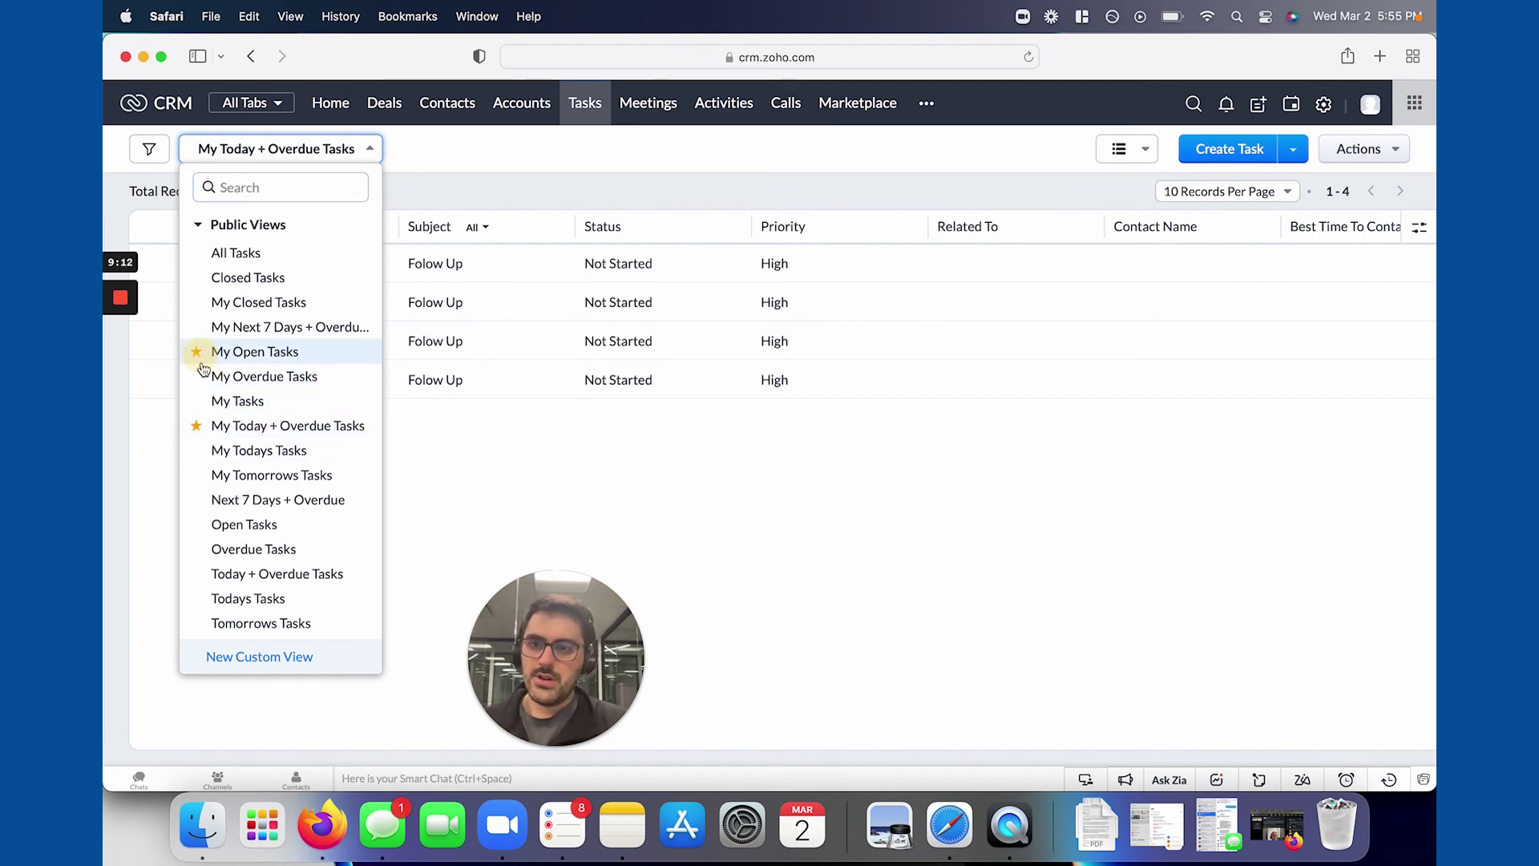
{"action": "left_click", "coordinate": [196, 450]}
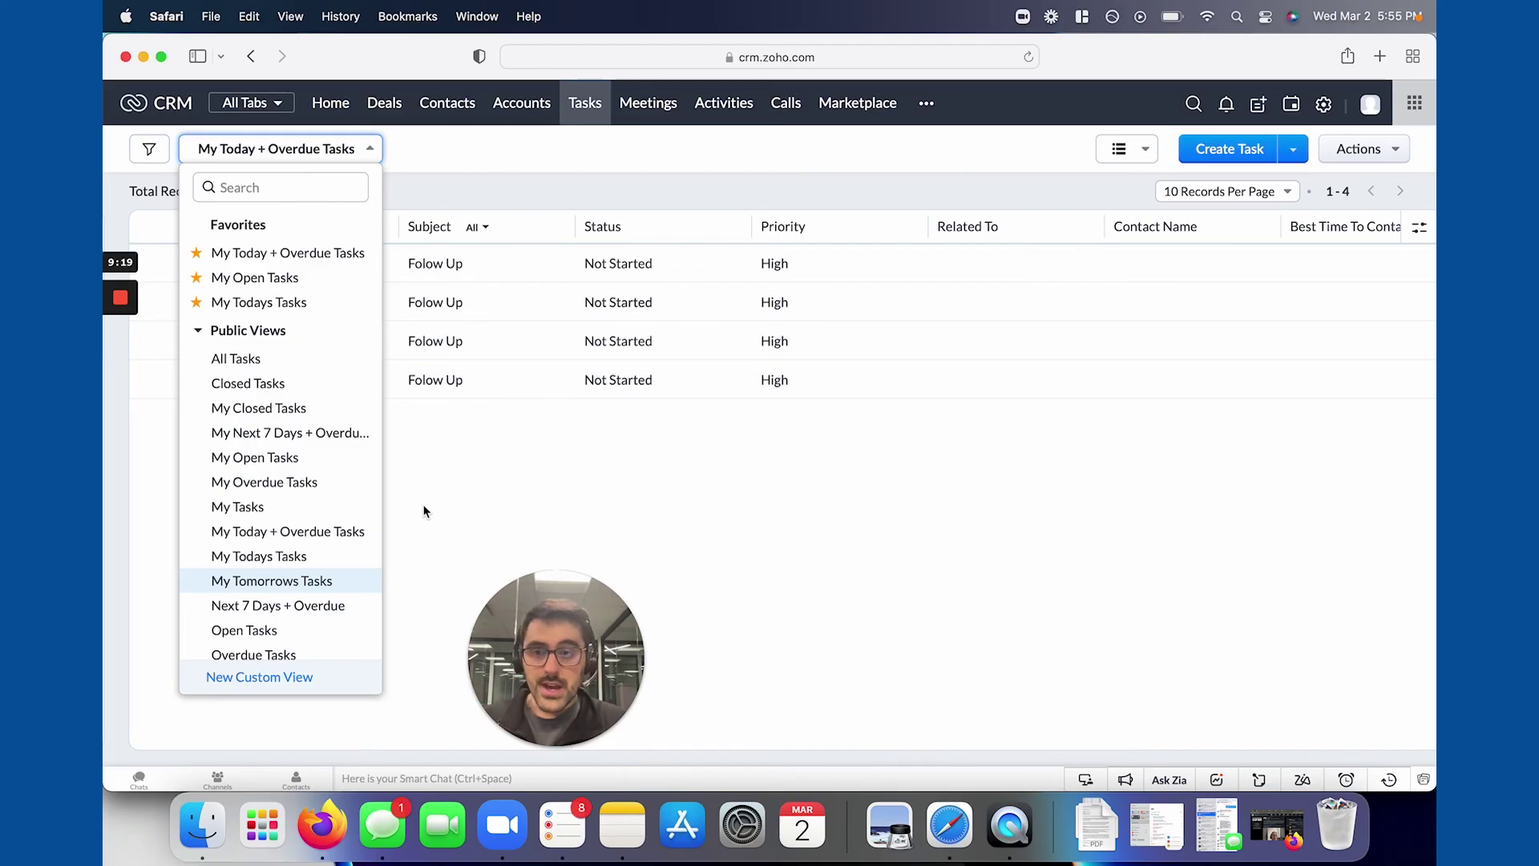
{"action": "left_click", "coordinate": [278, 302]}
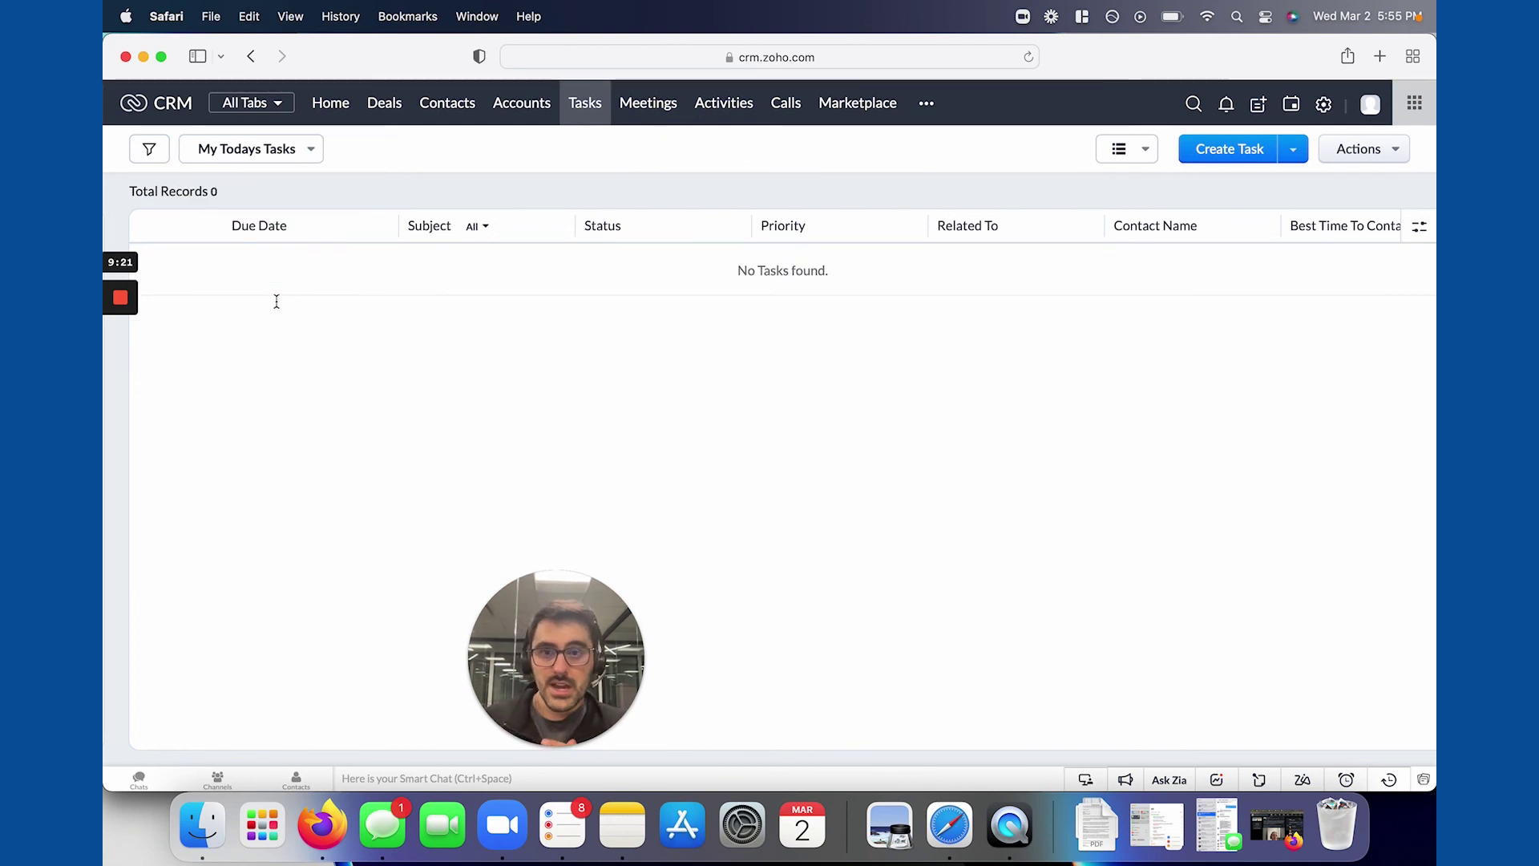